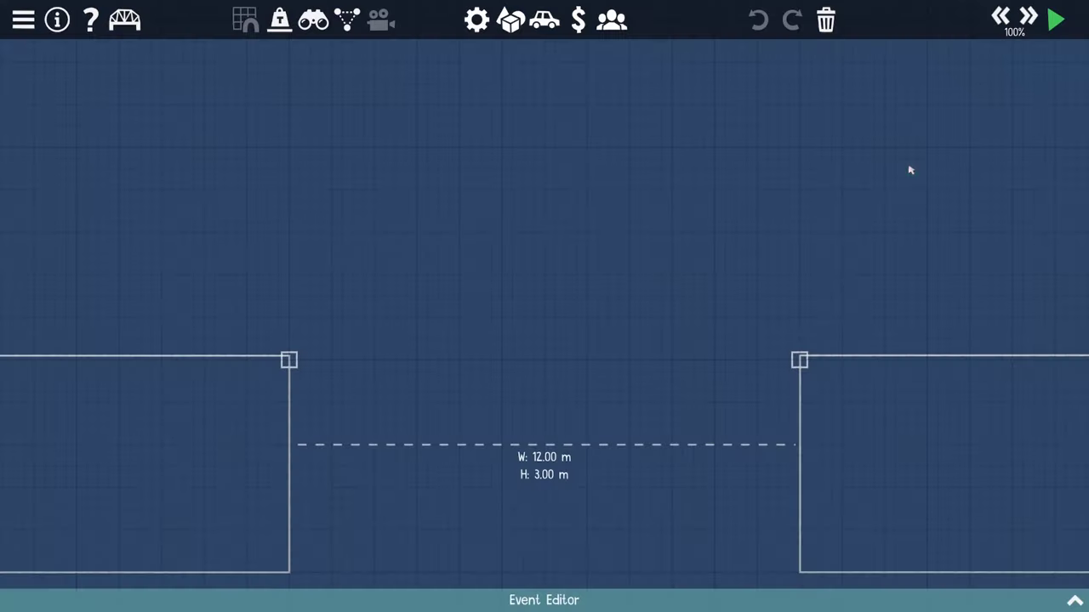
# - Duplicate the selected pillar stack to form the second tower, then leave the level editor
pyautogui.scroll(-3, 655, 283)
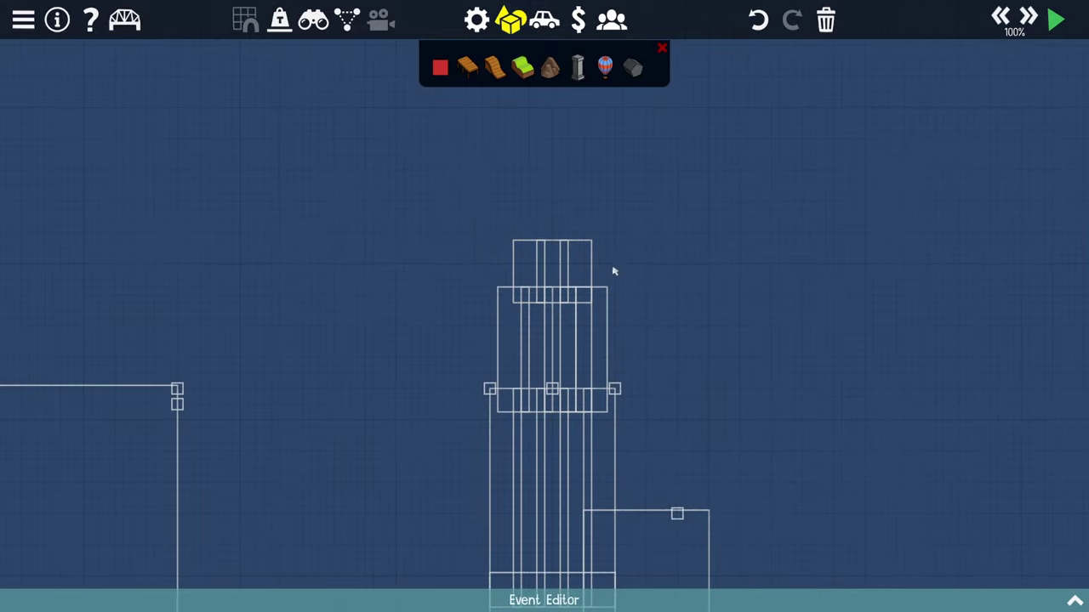
pyautogui.click(1067, 79)
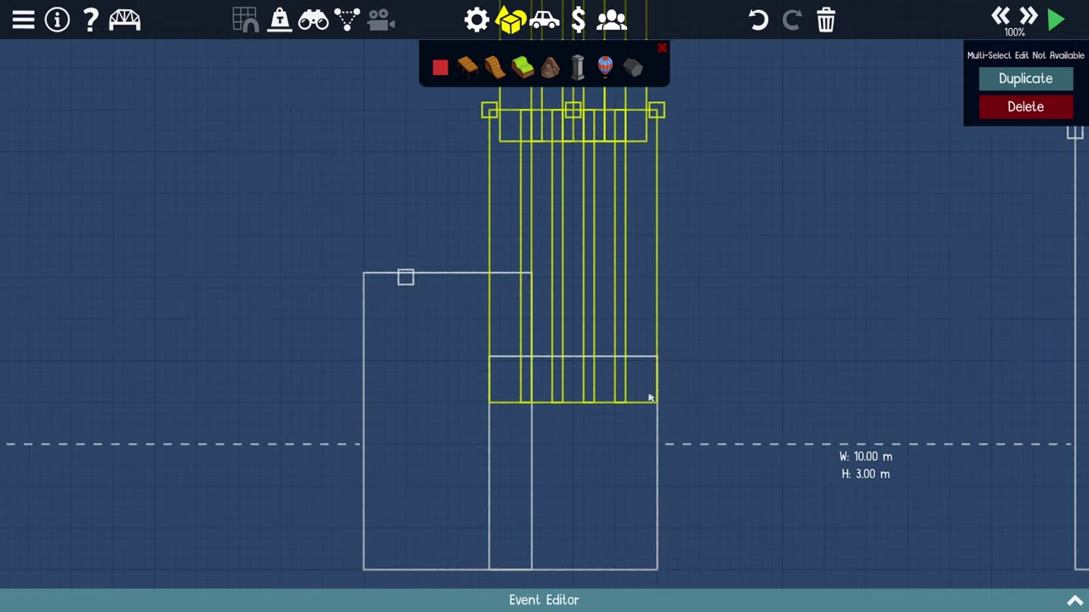
pyautogui.press('space')
pyautogui.press('space')
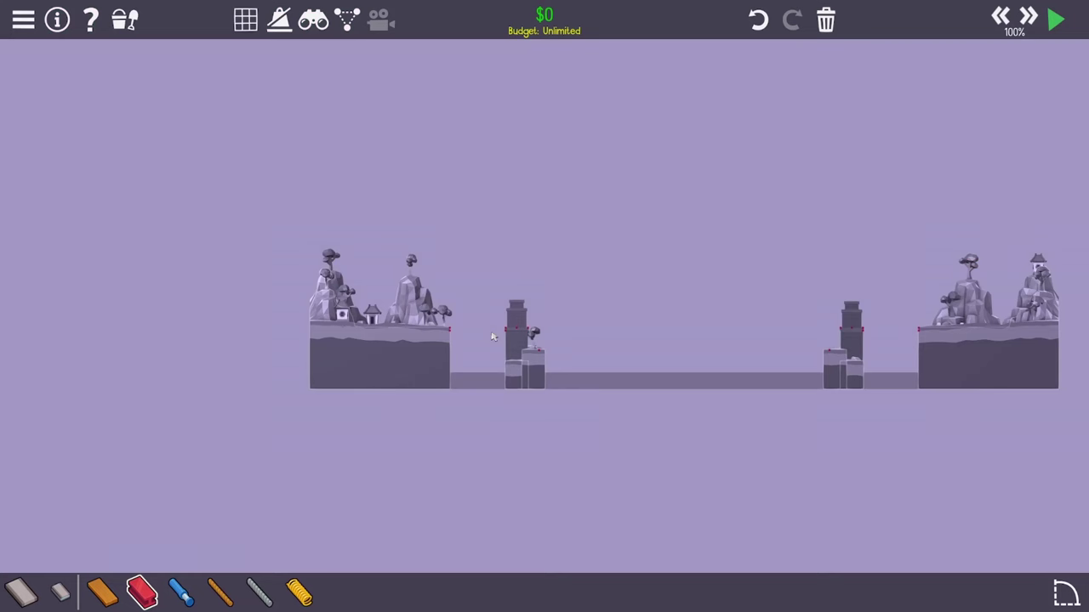
# - Lay a road deck from the left bank across to the first tower
pyautogui.scroll(1, 633, 347)
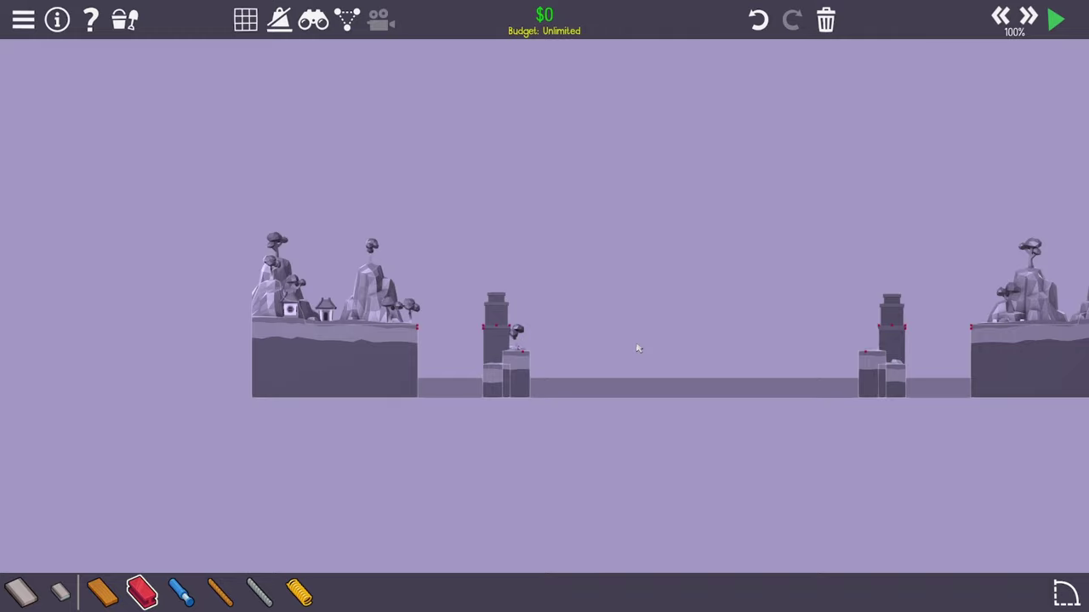
pyautogui.scroll(2, 372, 361)
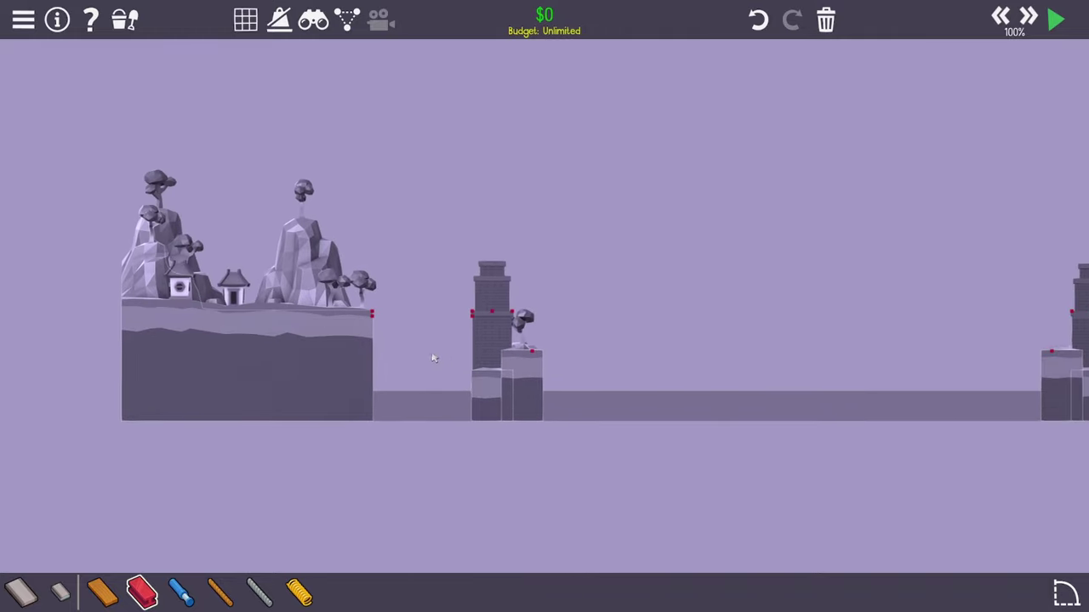
pyautogui.press('d')
pyautogui.press('a')
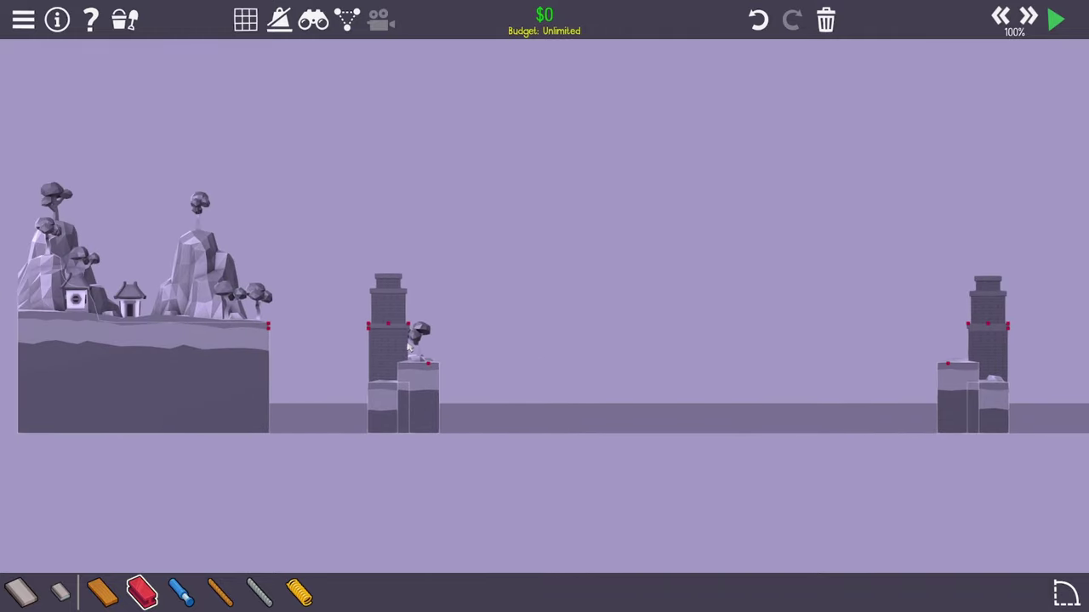
pyautogui.click(20, 591)
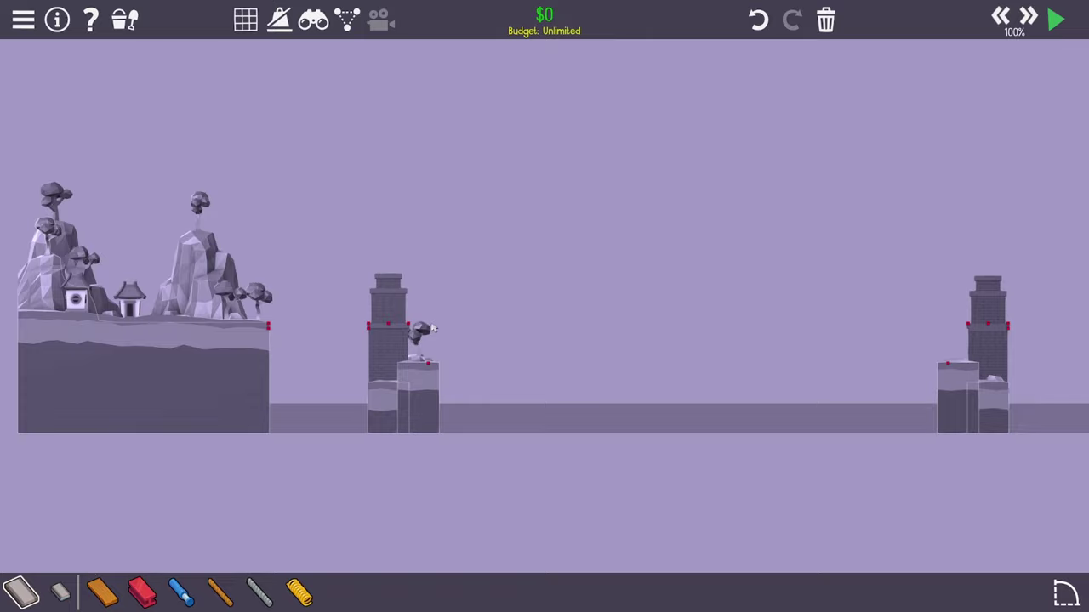
pyautogui.press('d')
pyautogui.press('a')
pyautogui.scroll(3, 545, 319)
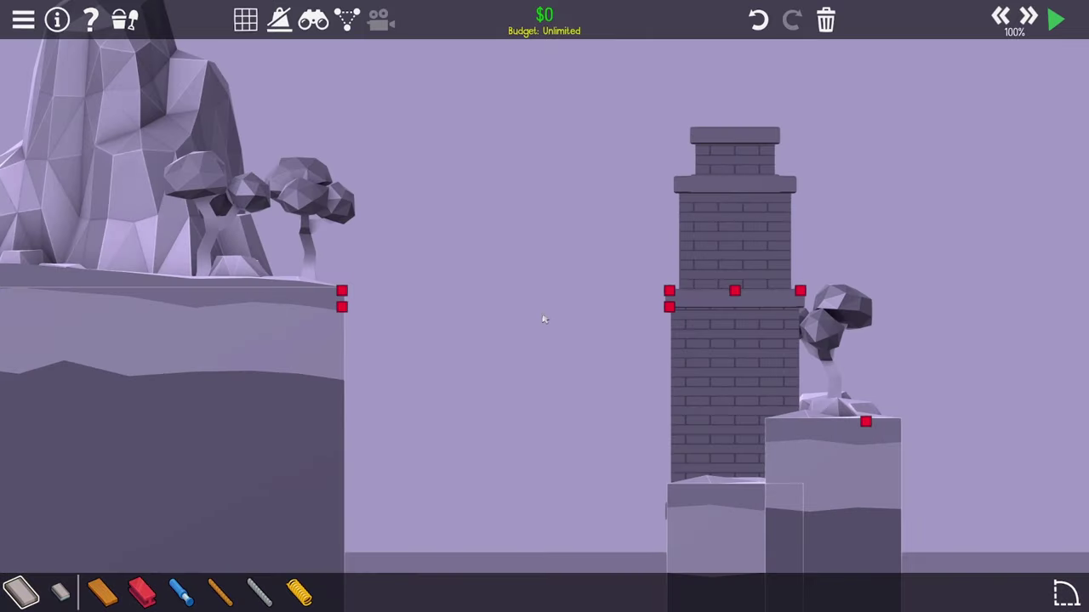
pyautogui.moveTo(342, 290); pyautogui.dragTo(669, 291)
# - Brace the left road span with a steel lower chord, diagonals and vertical members
pyautogui.click(142, 591)
pyautogui.moveTo(342, 306)
pyautogui.mouseDown()
pyautogui.moveTo(474, 315)
pyautogui.moveTo(409, 311)
pyautogui.mouseUp()
pyautogui.moveTo(409, 311); pyautogui.dragTo(472, 310)
pyautogui.moveTo(473, 309); pyautogui.dragTo(603, 307)
pyautogui.moveTo(603, 307); pyautogui.dragTo(669, 307)
pyautogui.moveTo(342, 306); pyautogui.dragTo(408, 291)
pyautogui.moveTo(408, 291); pyautogui.dragTo(473, 307)
pyautogui.moveTo(473, 307); pyautogui.dragTo(538, 291)
pyautogui.moveTo(538, 291)
pyautogui.mouseDown()
pyautogui.moveTo(593, 308)
pyautogui.moveTo(669, 291)
pyautogui.mouseUp()
pyautogui.moveTo(473, 291); pyautogui.dragTo(473, 307)
pyautogui.moveTo(538, 291); pyautogui.dragTo(538, 307)
# - Select the finished left span and copy it
pyautogui.moveTo(603, 291); pyautogui.dragTo(603, 307)
pyautogui.scroll(-5, 416, 327)
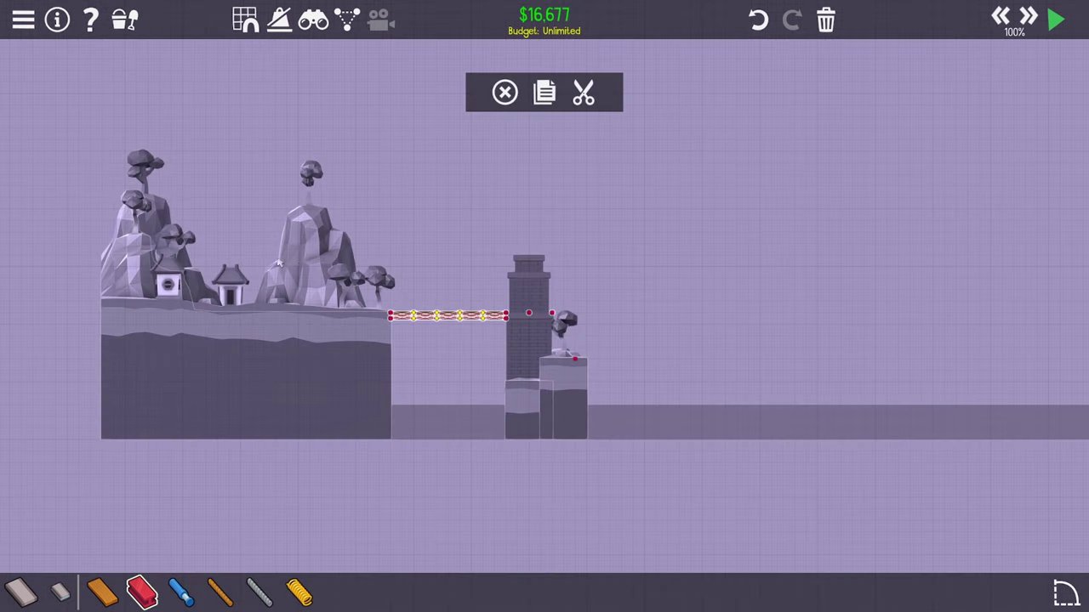
pyautogui.hotkey('ctrl', 'c')
pyautogui.scroll(-3, 598, 260)
pyautogui.scroll(6, 116, 260)
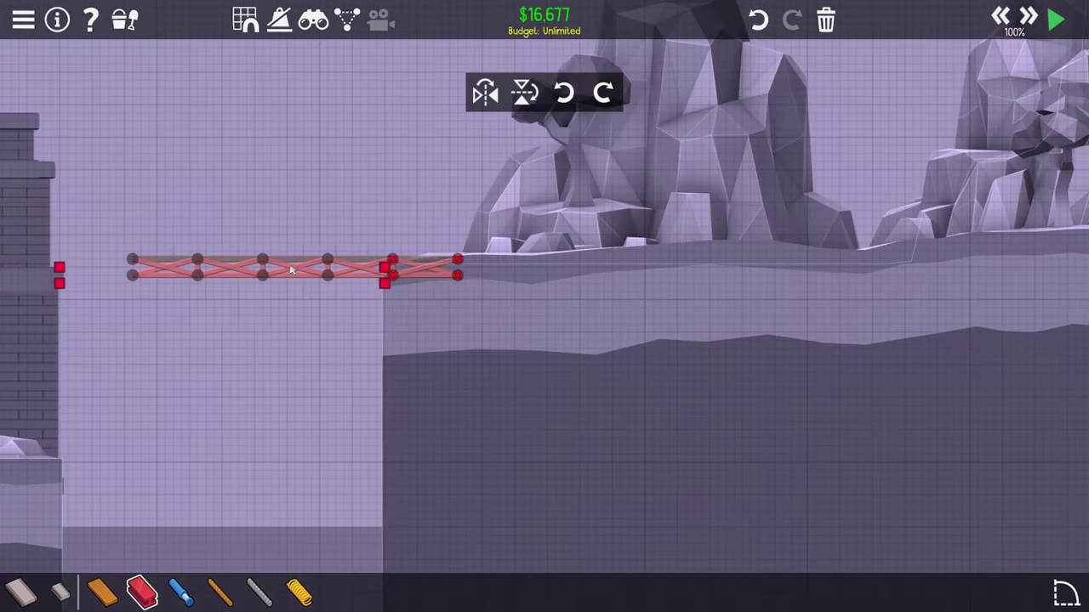
# - Place the mirrored span on the right side, then stop the simulation and review both towers
pyautogui.click(1057, 21)
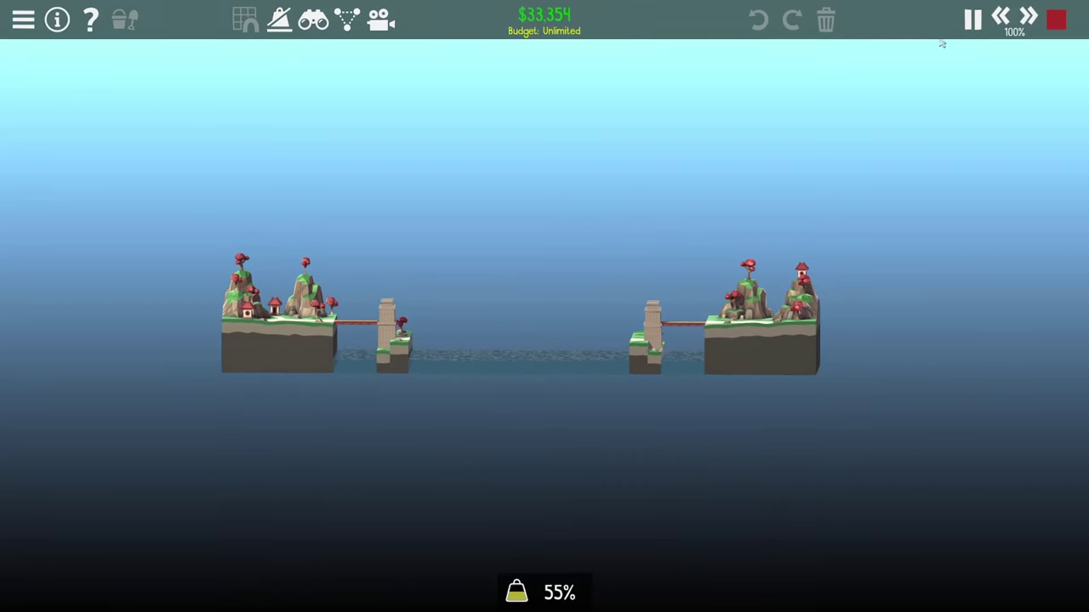
pyautogui.click(1057, 20)
pyautogui.scroll(5, 724, 190)
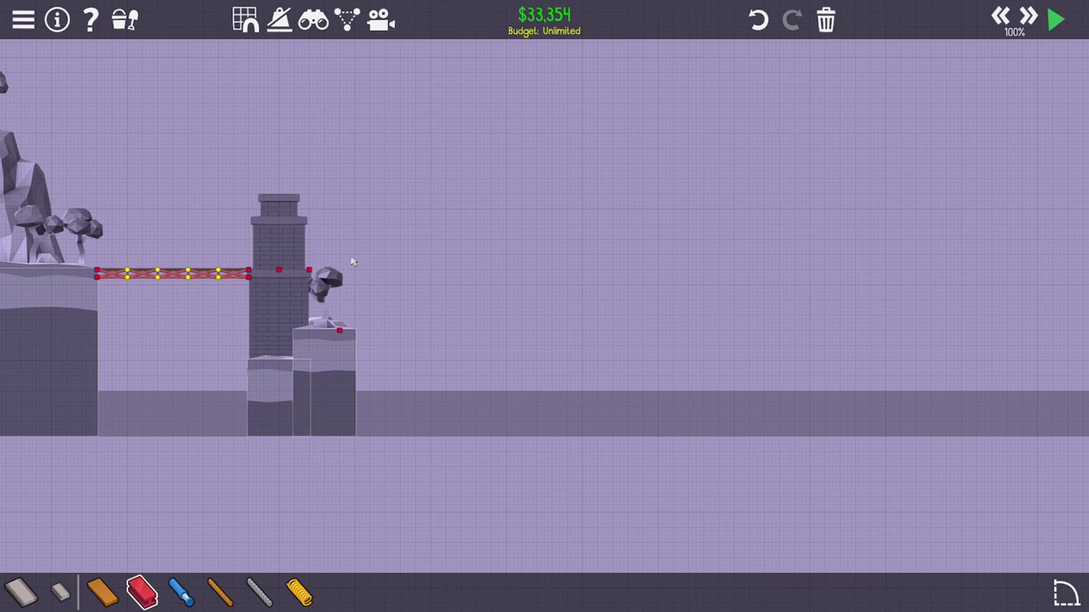
pyautogui.scroll(-3, 396, 371)
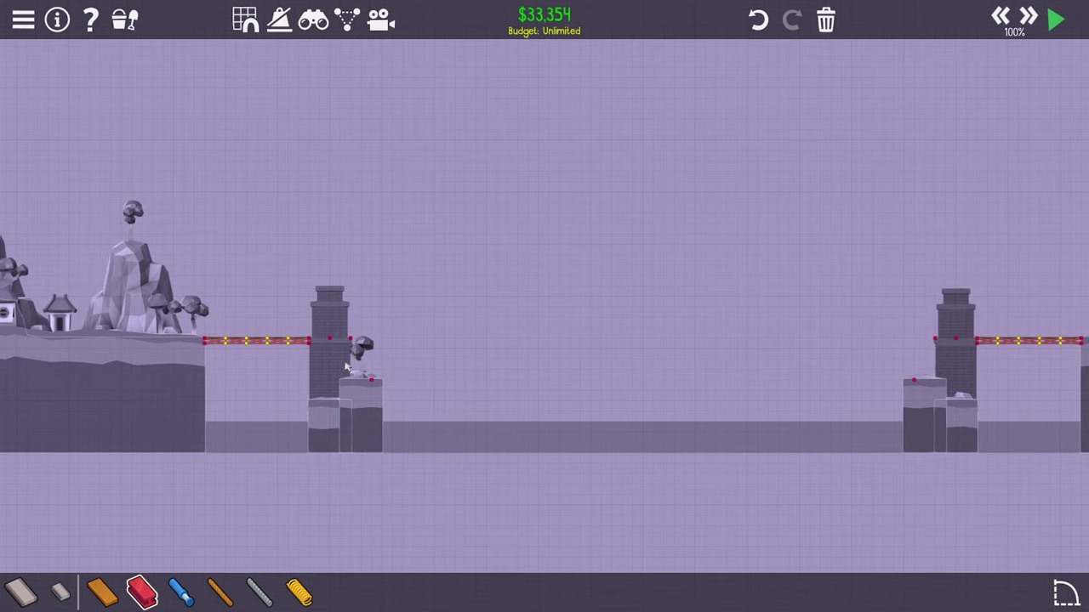
pyautogui.scroll(3, 307, 340)
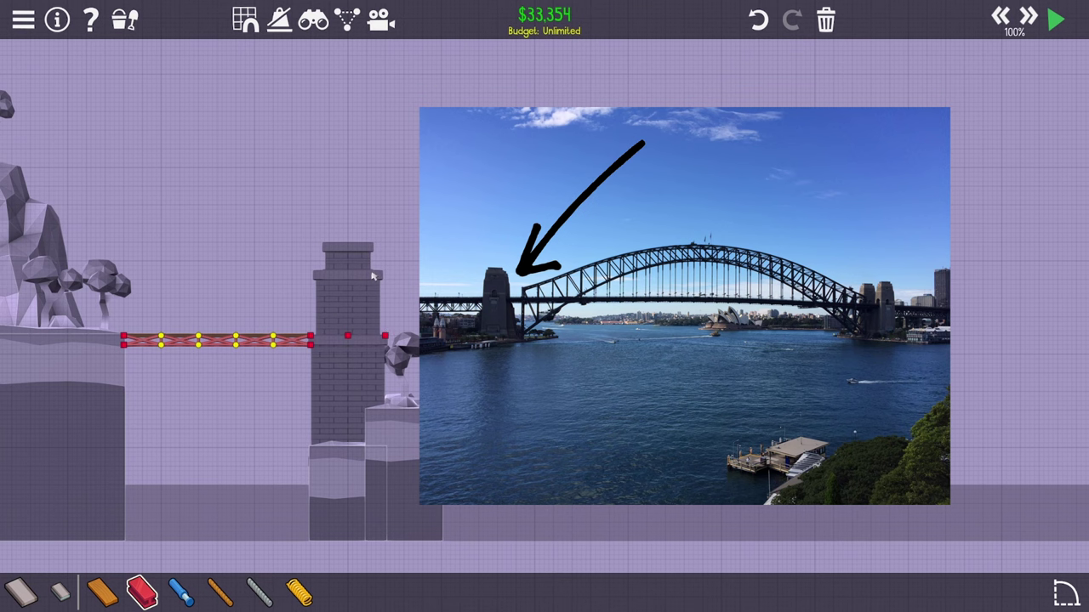
pyautogui.scroll(-2, 297, 404)
pyautogui.scroll(3, 353, 442)
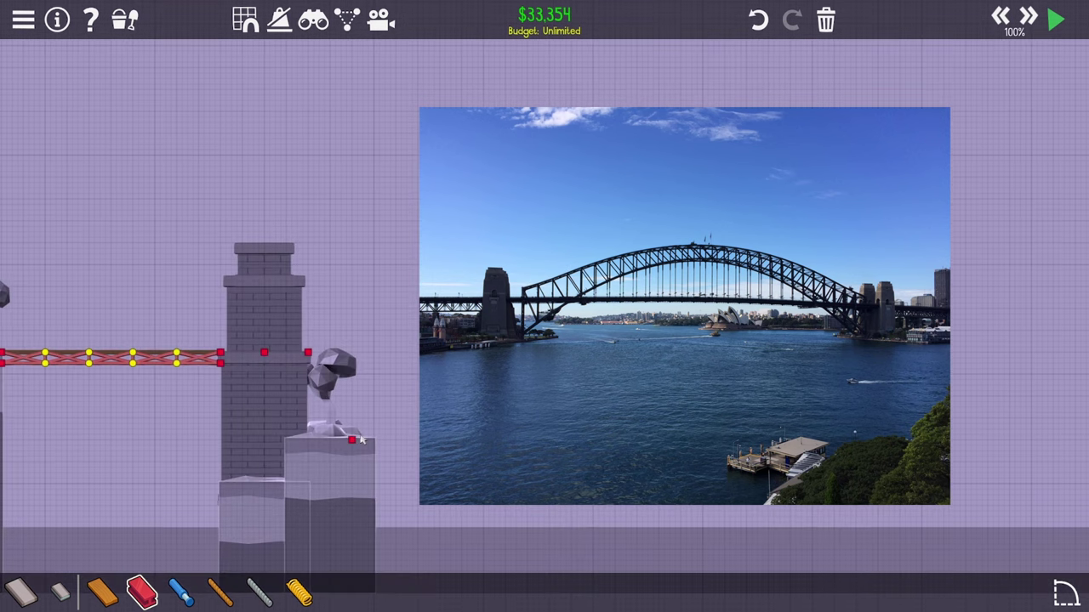
pyautogui.scroll(-3, 361, 440)
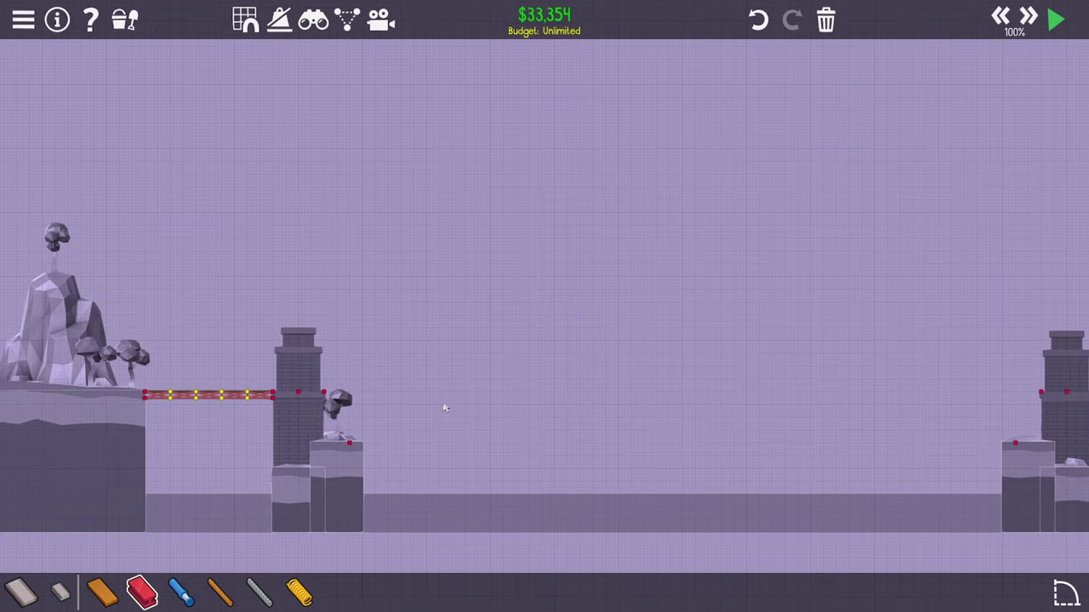
pyautogui.scroll(2, 324, 464)
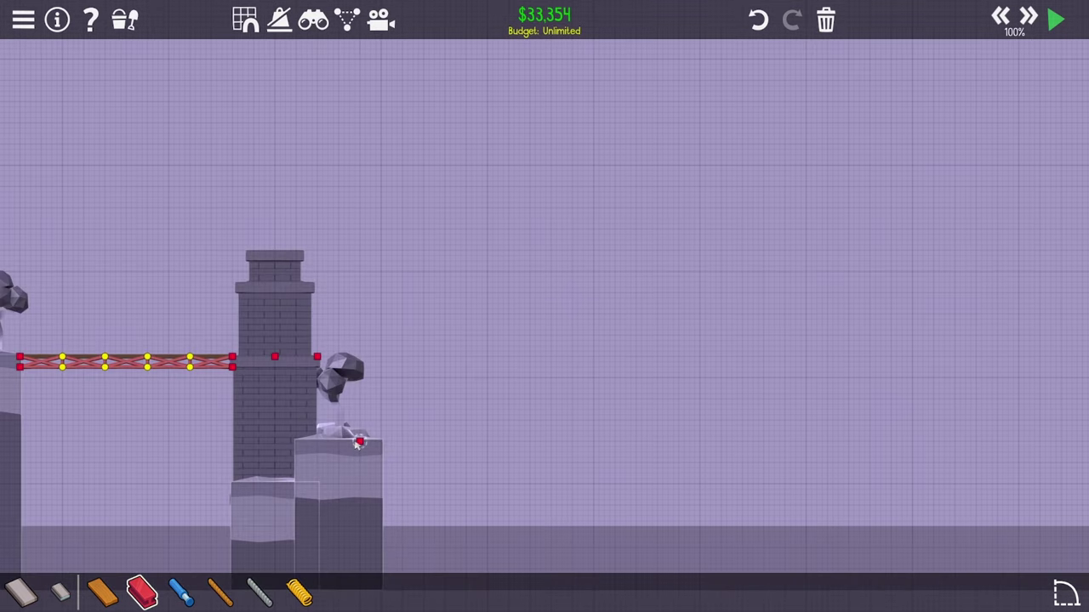
# - Raise a vertical steel post from the left inner pier anchor
pyautogui.moveTo(359, 441)
pyautogui.mouseDown()
pyautogui.moveTo(369, 309)
pyautogui.moveTo(413, 323)
pyautogui.moveTo(361, 354)
pyautogui.mouseUp()
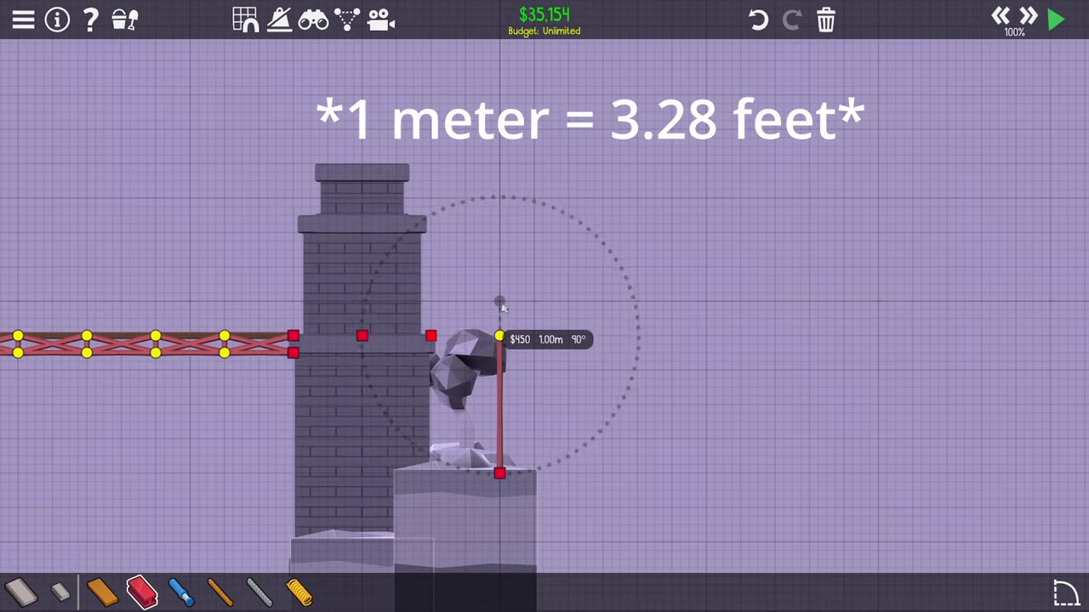
pyautogui.scroll(-2, 501, 304)
pyautogui.scroll(2, 562, 313)
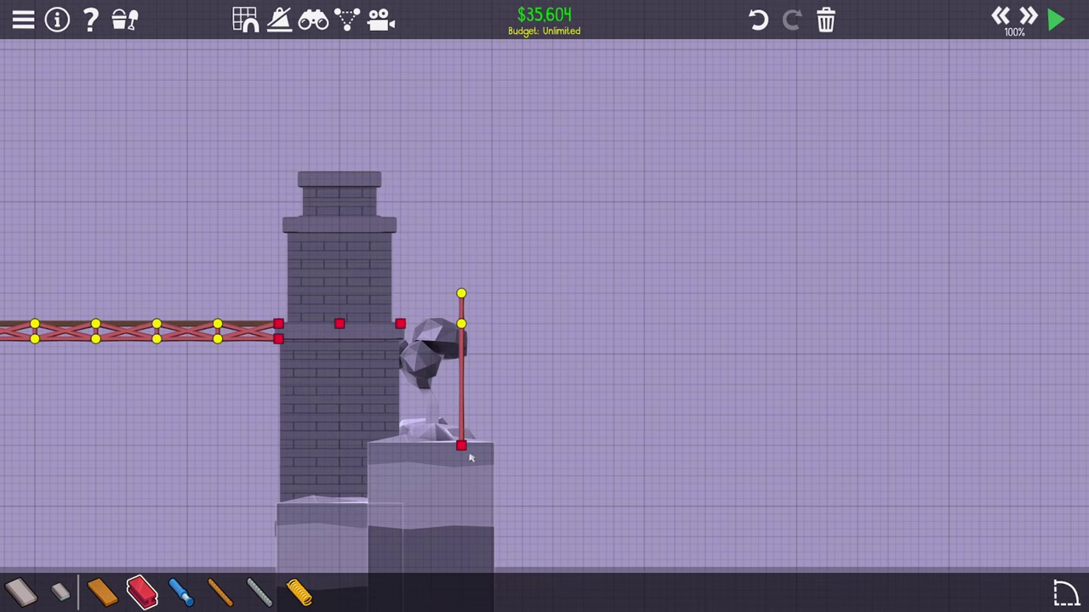
pyautogui.scroll(-5, 461, 440)
# - Copy the new post and paste it onto the right pier
pyautogui.moveTo(372, 385); pyautogui.dragTo(295, 291)
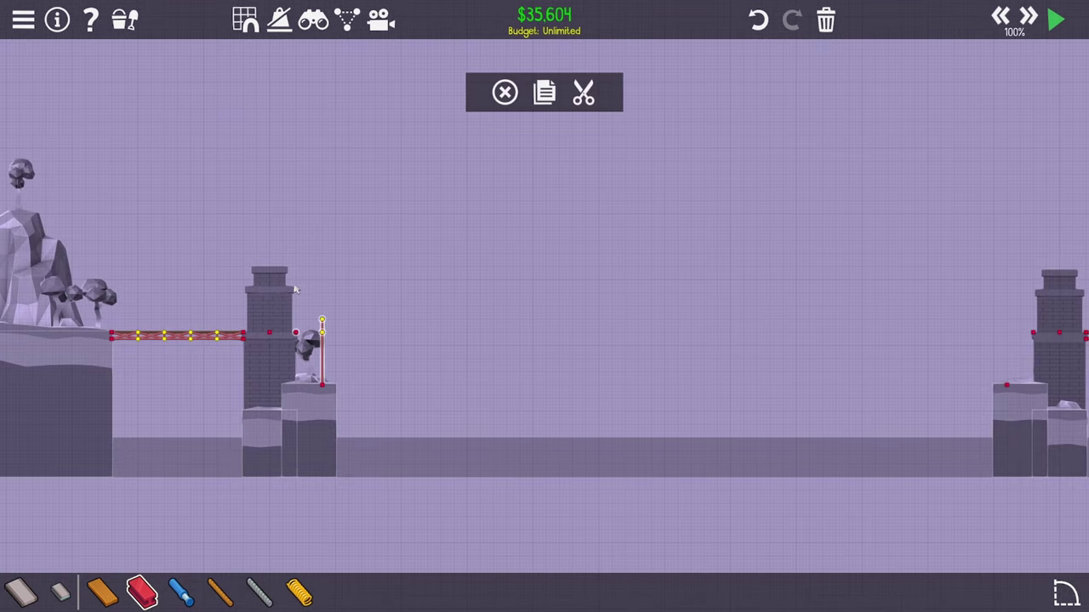
pyautogui.hotkey('ctrl', 'c')
pyautogui.hotkey('ctrl', 'v')
pyautogui.scroll(2, 719, 310)
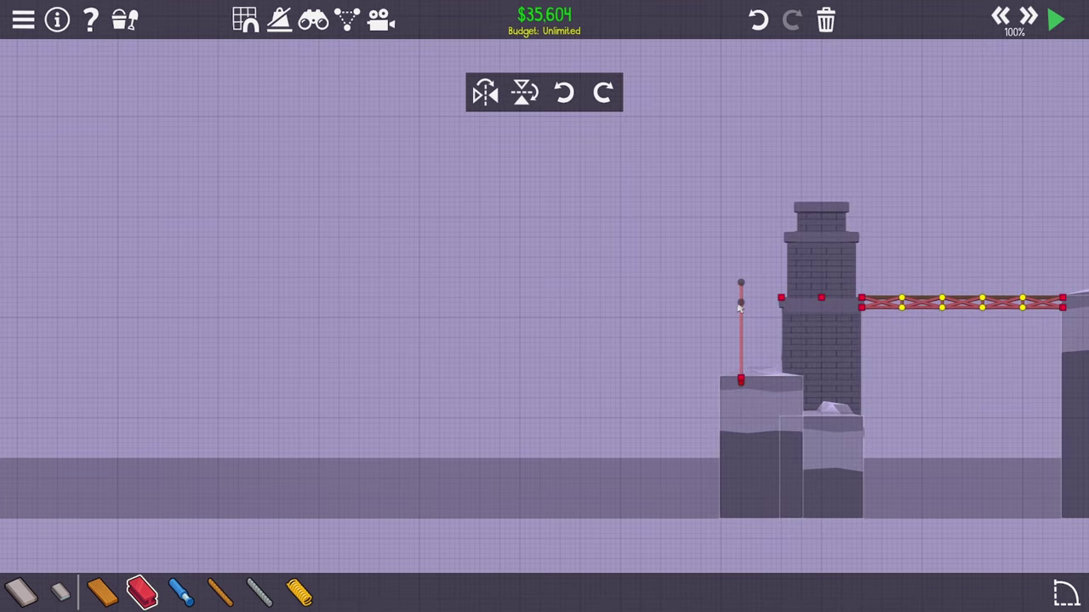
pyautogui.click(739, 304)
pyautogui.scroll(-3, 739, 305)
# - Set up an arch guide ending on the right pier with its curve handles lowered
pyautogui.click(1078, 594)
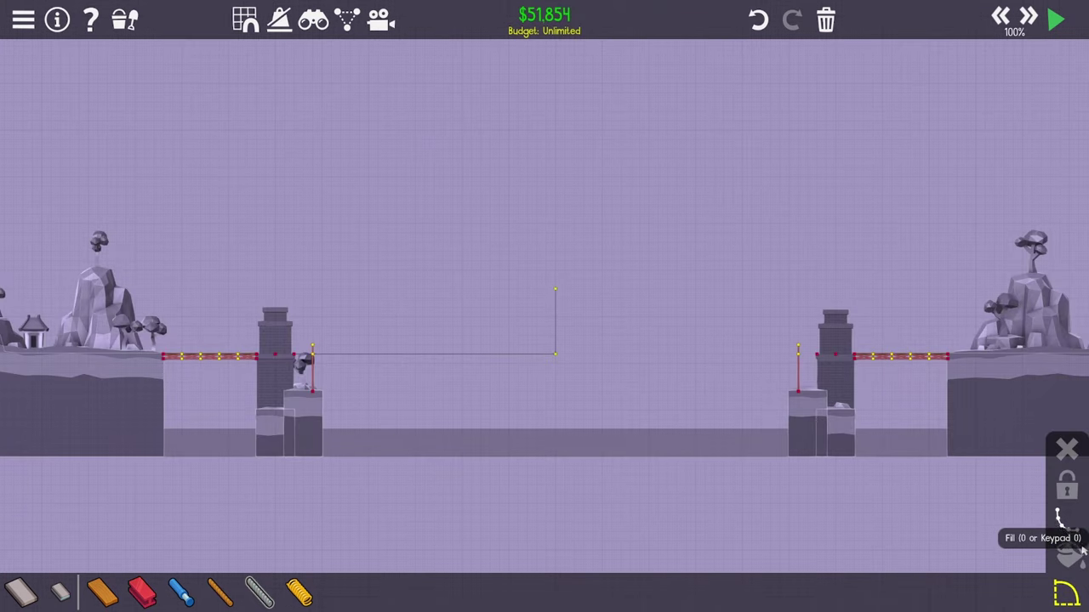
pyautogui.scroll(2, 413, 447)
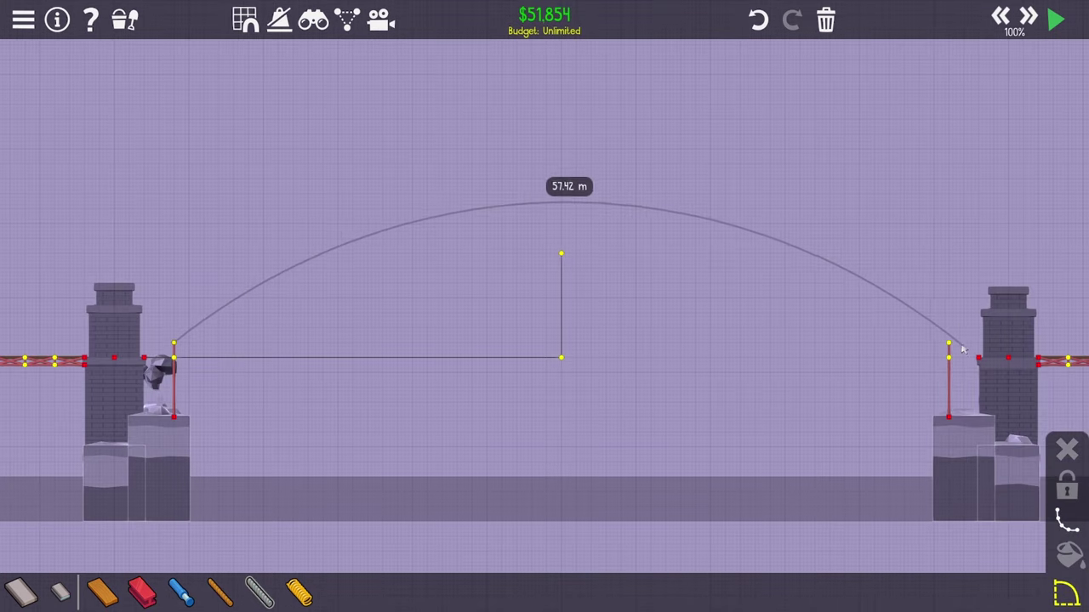
pyautogui.click(948, 344)
pyautogui.moveTo(716, 159); pyautogui.dragTo(689, 225)
# - Fill the arch curve with steel pieces and start a second arch curve from the left pier
pyautogui.click(142, 591)
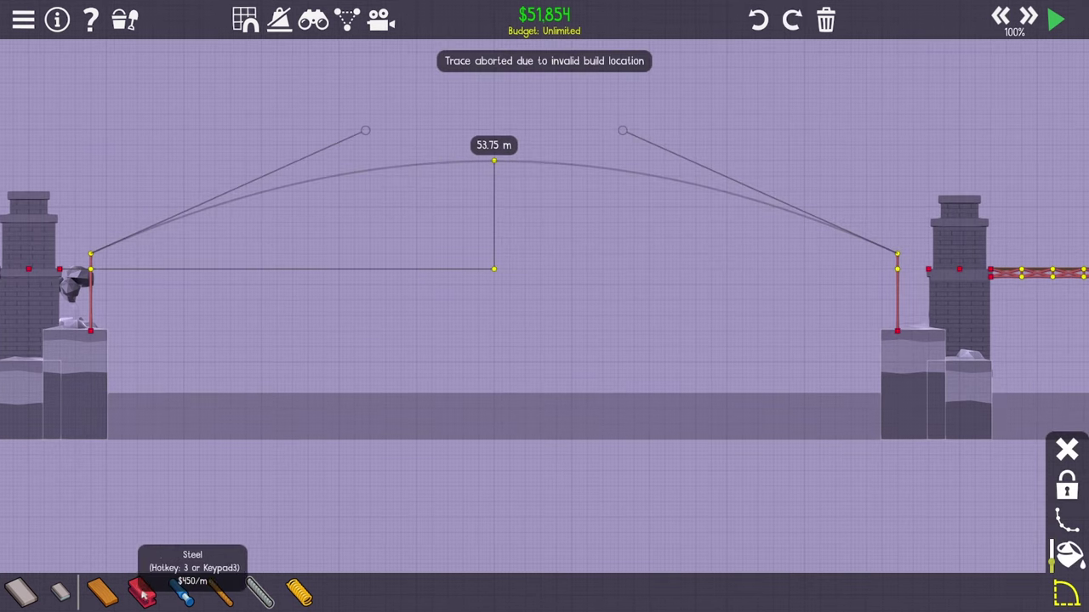
pyautogui.click(1057, 557)
pyautogui.scroll(2, 450, 159)
pyautogui.moveTo(409, 150); pyautogui.dragTo(463, 148)
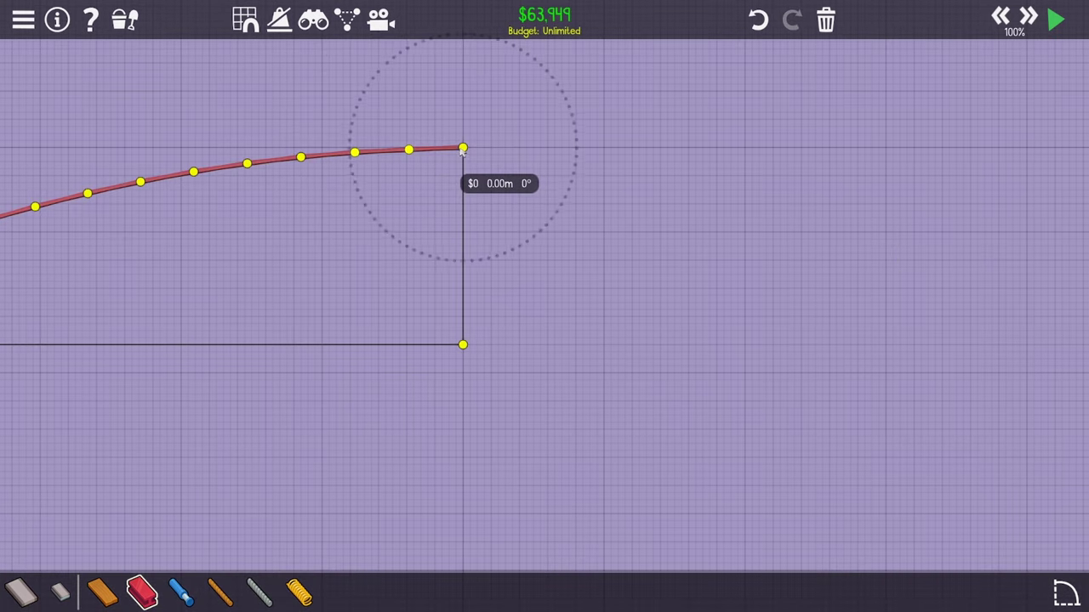
pyautogui.scroll(-5, 462, 150)
pyautogui.moveTo(321, 223)
pyautogui.mouseDown()
pyautogui.moveTo(649, 237)
pyautogui.moveTo(793, 223)
pyautogui.mouseUp()
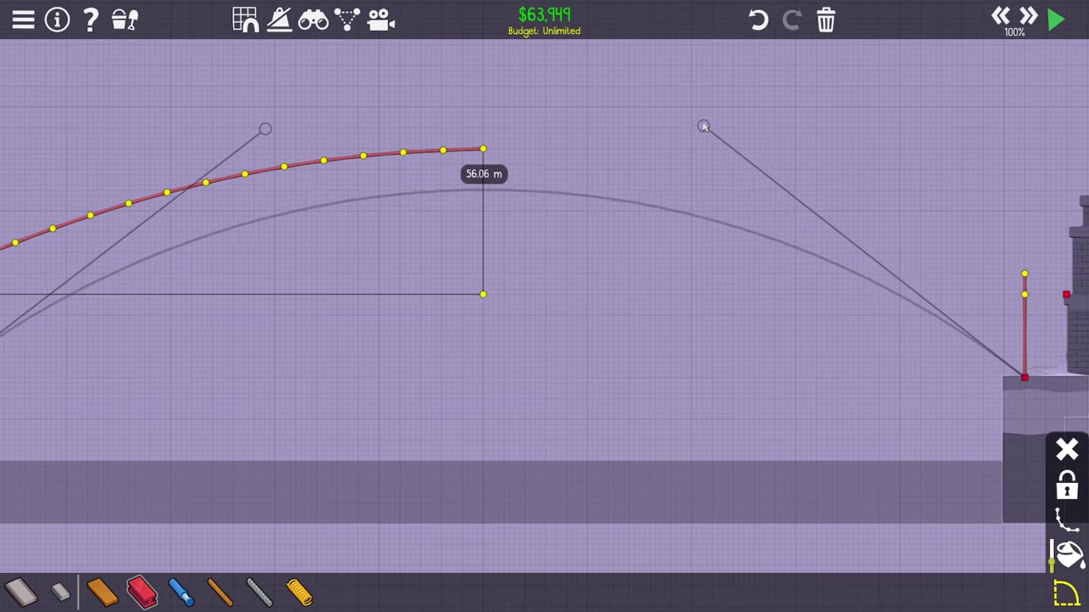
# - Dismiss the arch guide and add a 1.5 m vertical below the crown joint
pyautogui.scroll(-5, 485, 198)
pyautogui.press('Escape')
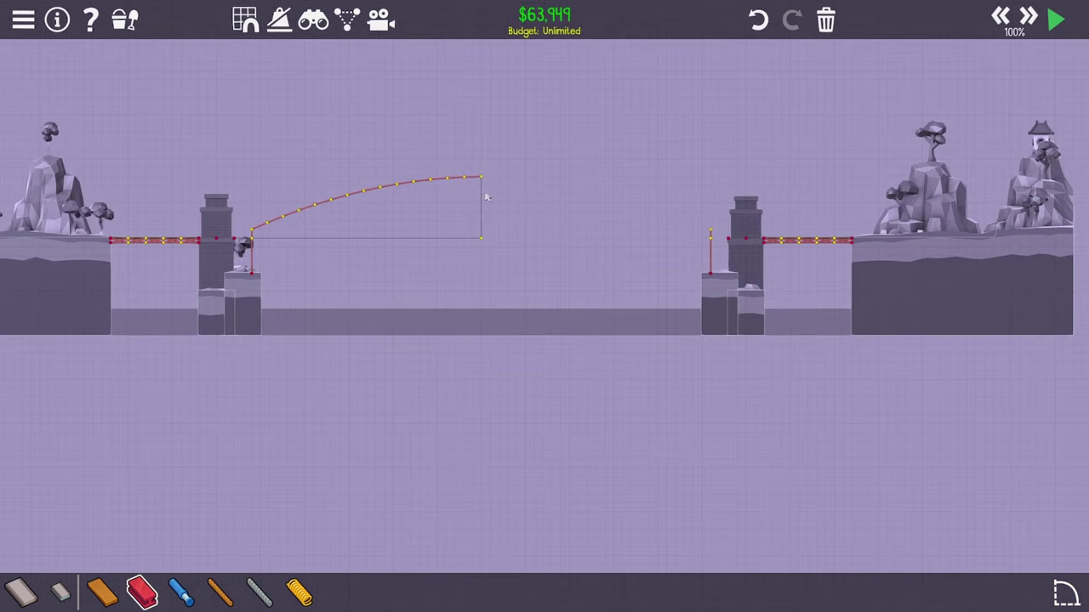
pyautogui.scroll(5, 484, 198)
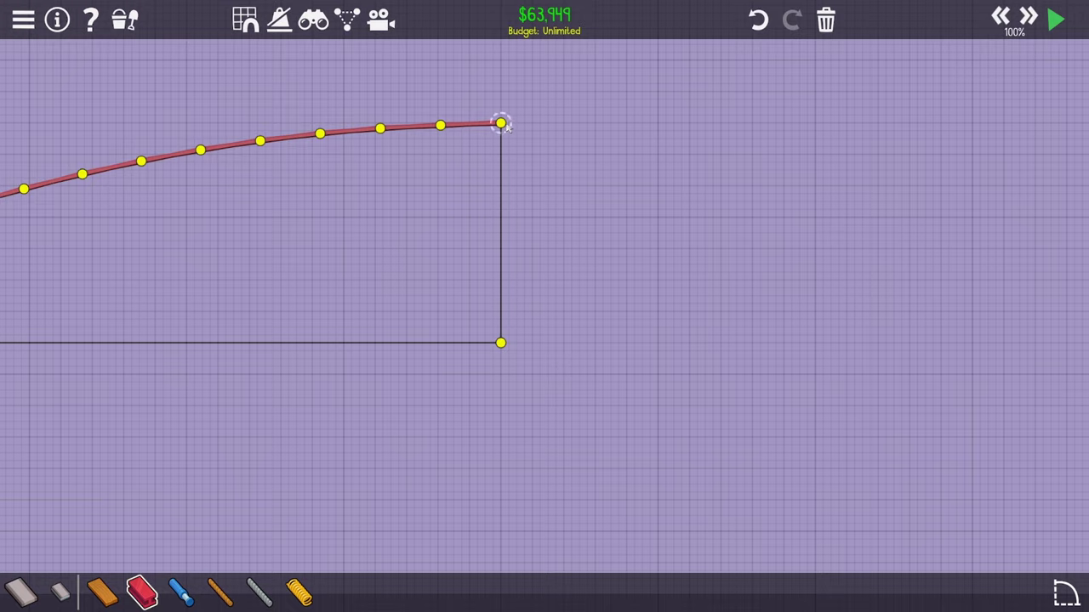
pyautogui.moveTo(500, 123); pyautogui.dragTo(501, 168)
# - Box-select the lower curve members that extend past the midpoint
pyautogui.scroll(-5, 501, 170)
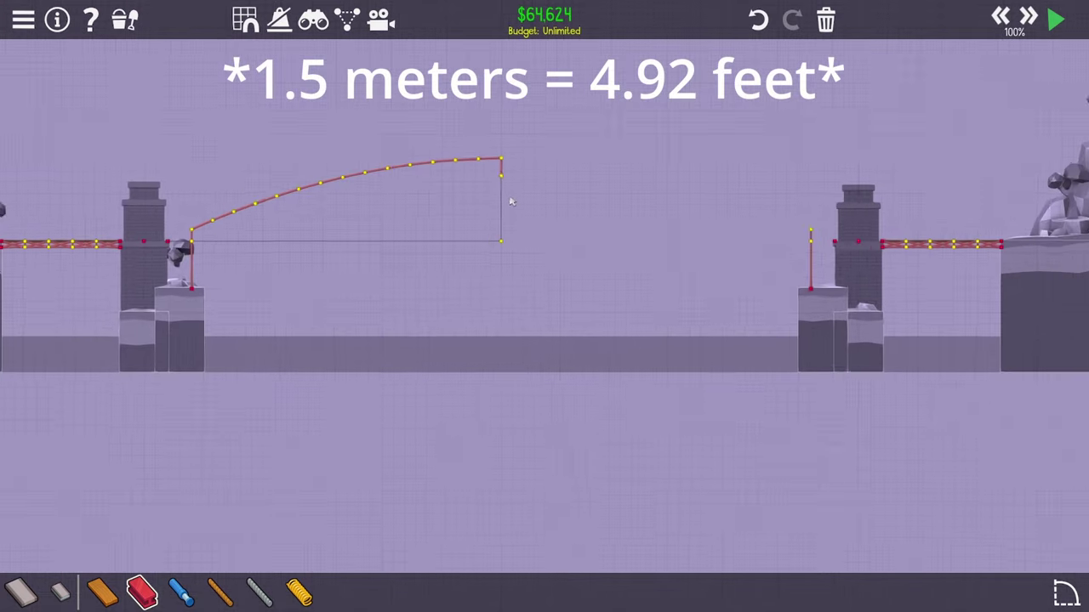
pyautogui.scroll(5, 716, 346)
pyautogui.scroll(-5, 716, 345)
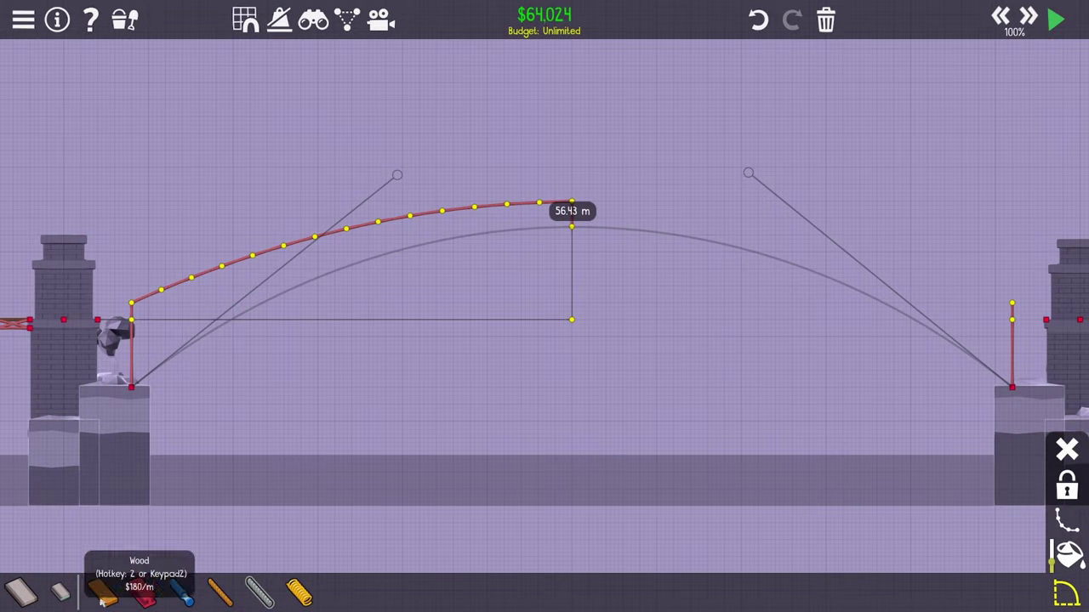
pyautogui.scroll(-2, 502, 454)
pyautogui.scroll(-1, 501, 454)
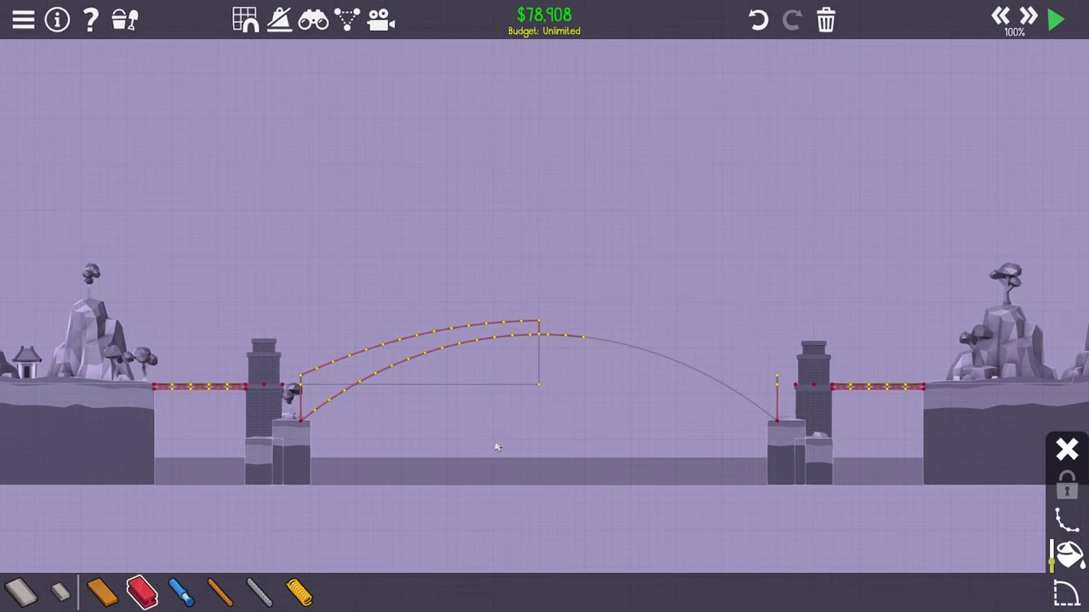
pyautogui.moveTo(772, 423)
pyautogui.mouseDown()
pyautogui.moveTo(547, 291)
pyautogui.moveTo(545, 301)
pyautogui.mouseUp()
# - Delete the surplus curve members and the straight guideline under the arch
pyautogui.press('Delete')
pyautogui.scroll(5, 368, 348)
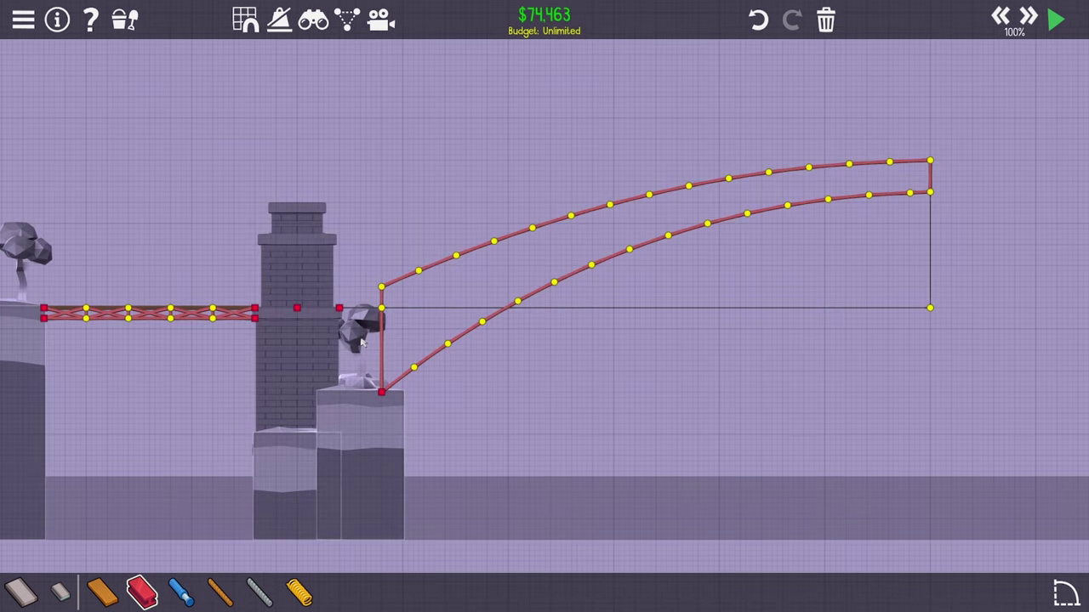
pyautogui.click(356, 303)
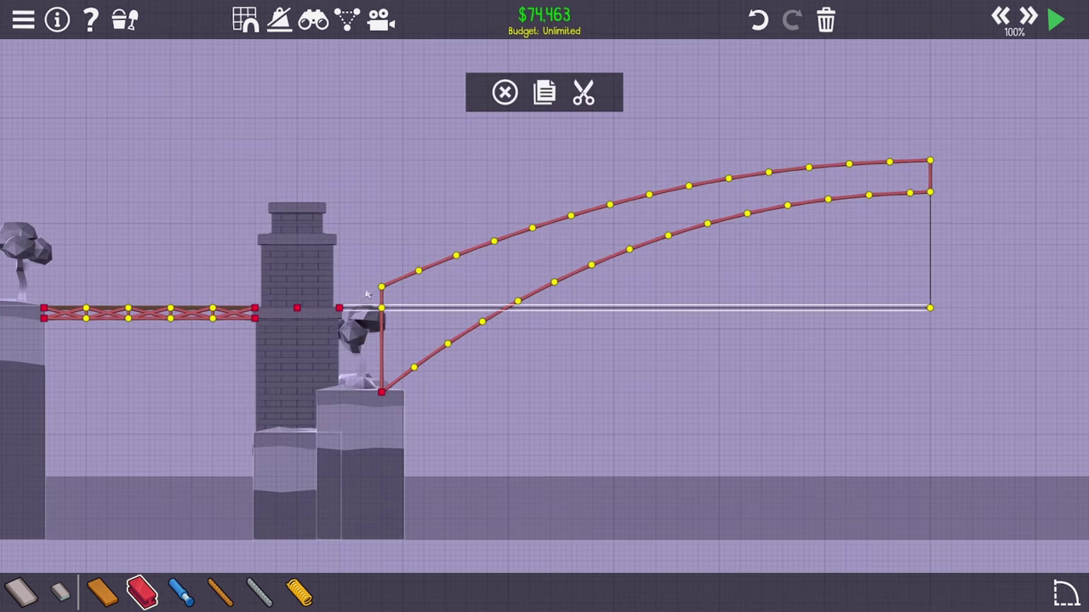
pyautogui.press('Delete')
# - Lay a road deck from the left pier joint out to the midpoint
pyautogui.moveTo(382, 307); pyautogui.dragTo(931, 308)
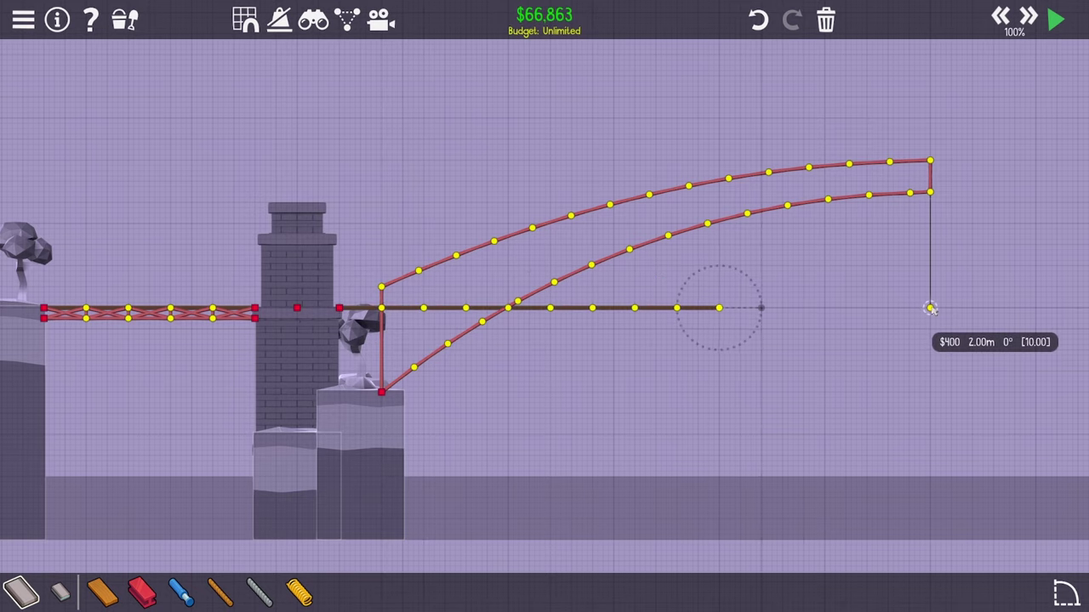
pyautogui.scroll(2, 390, 279)
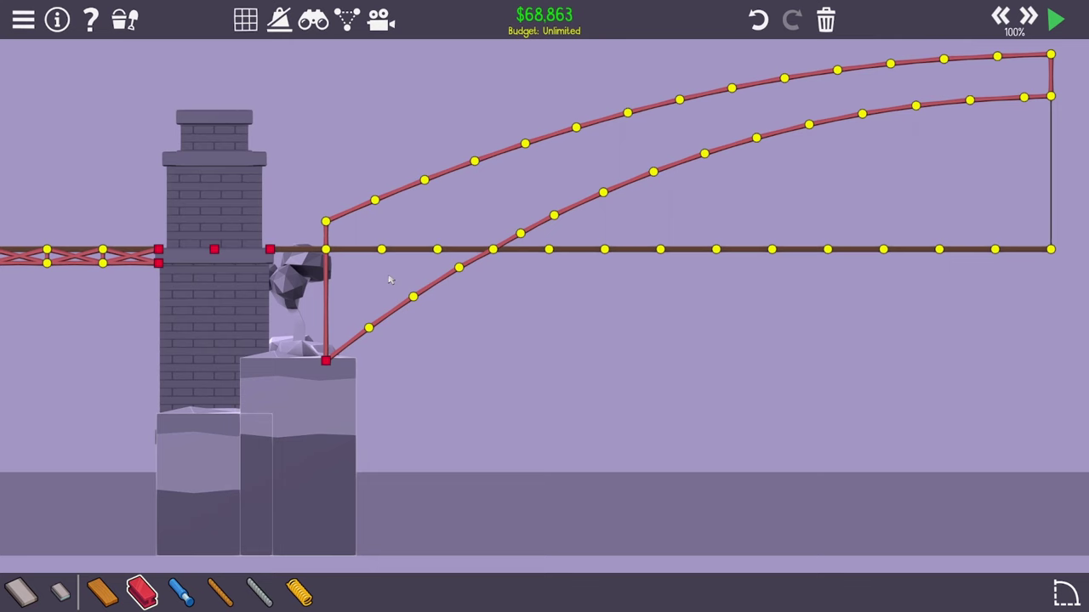
pyautogui.moveTo(392, 275); pyautogui.dragTo(419, 283)
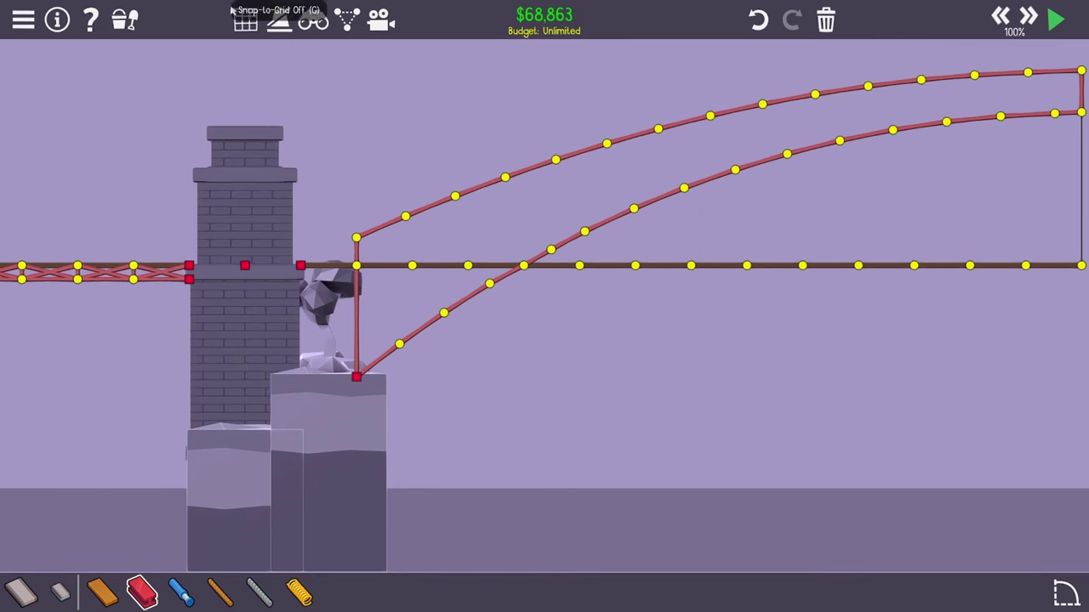
pyautogui.click(123, 20)
pyautogui.click(117, 23)
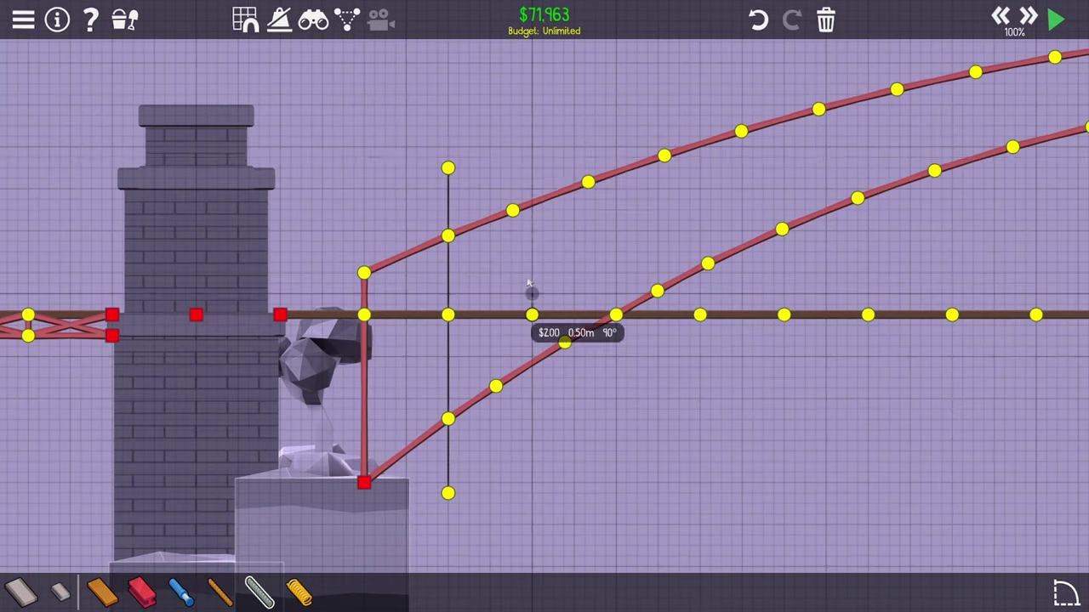
# - Add vertical steel members between the two arch chords at each joint
pyautogui.moveTo(532, 291); pyautogui.dragTo(531, 157)
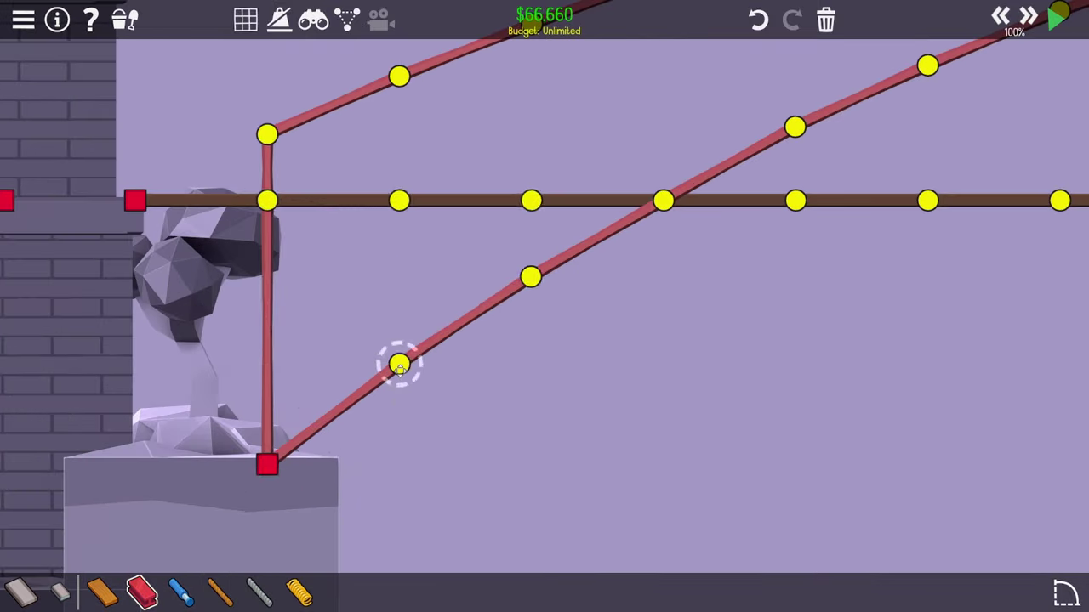
pyautogui.moveTo(399, 364); pyautogui.dragTo(399, 76)
pyautogui.scroll(-3, 396, 369)
pyautogui.moveTo(476, 266); pyautogui.dragTo(477, 166)
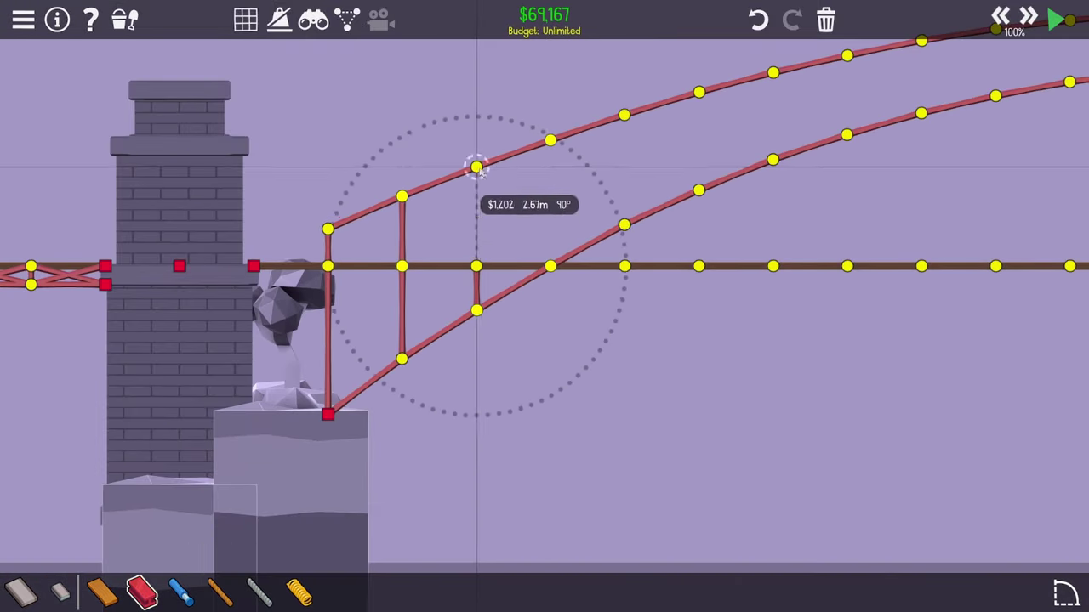
pyautogui.moveTo(551, 266); pyautogui.dragTo(550, 138)
pyautogui.moveTo(624, 225); pyautogui.dragTo(624, 114)
pyautogui.moveTo(699, 190); pyautogui.dragTo(698, 92)
pyautogui.scroll(-2, 583, 311)
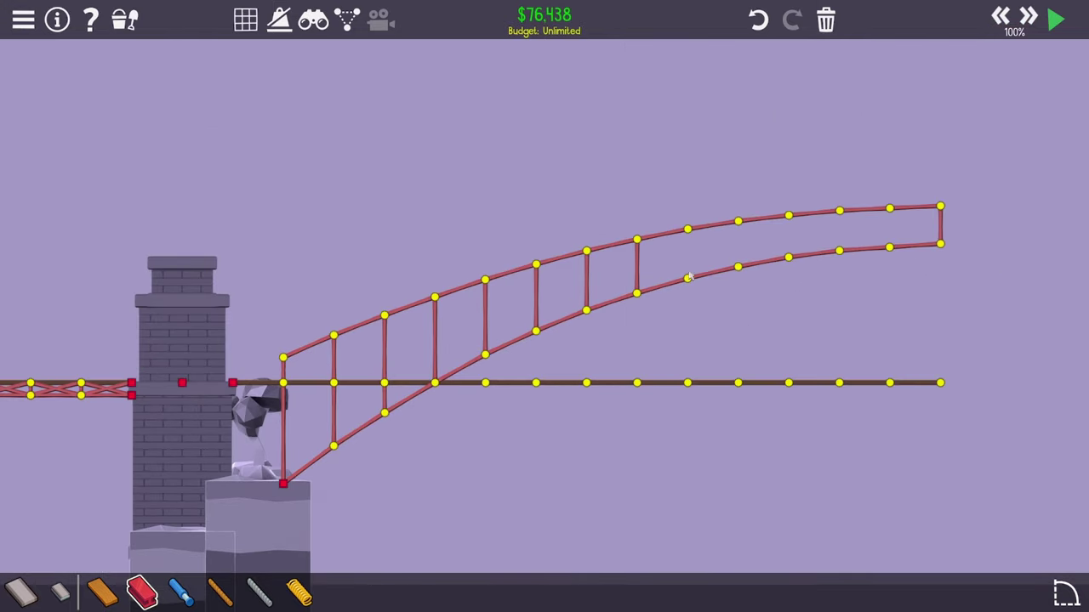
pyautogui.moveTo(688, 278); pyautogui.dragTo(687, 229)
pyautogui.moveTo(738, 267); pyautogui.dragTo(738, 221)
pyautogui.scroll(5, 227, 451)
# - Add steel diagonals in the first truss panels, deleting a misplaced one
pyautogui.moveTo(385, 184)
pyautogui.mouseDown()
pyautogui.moveTo(392, 225)
pyautogui.moveTo(528, 435)
pyautogui.mouseUp()
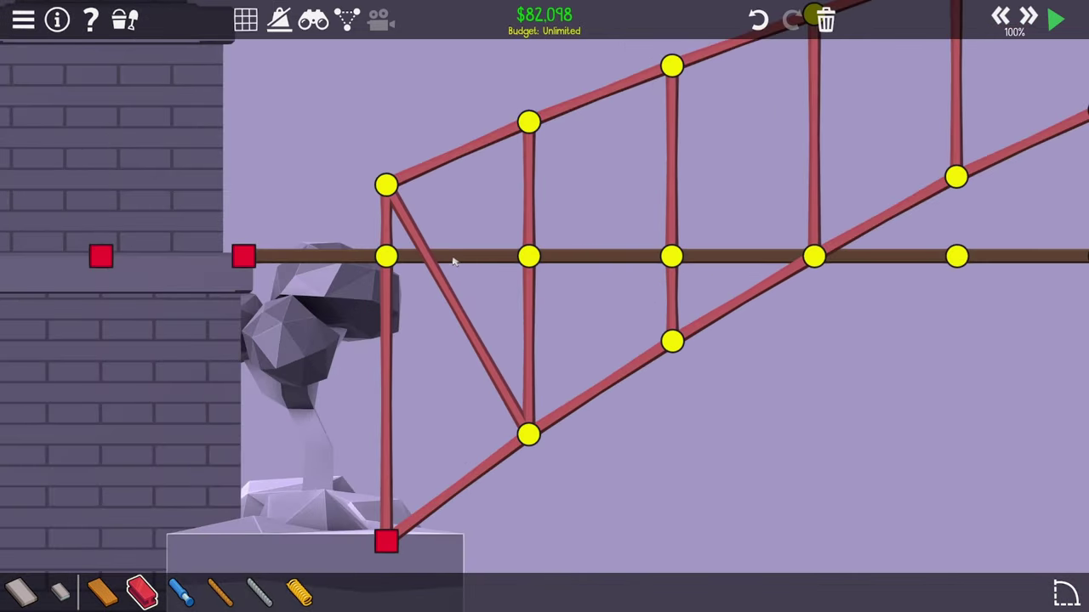
pyautogui.moveTo(427, 255)
pyautogui.mouseDown()
pyautogui.moveTo(469, 315)
pyautogui.moveTo(438, 257)
pyautogui.mouseUp()
pyautogui.press('4')
pyautogui.scroll(-3, 438, 257)
pyautogui.moveTo(457, 177); pyautogui.dragTo(541, 306)
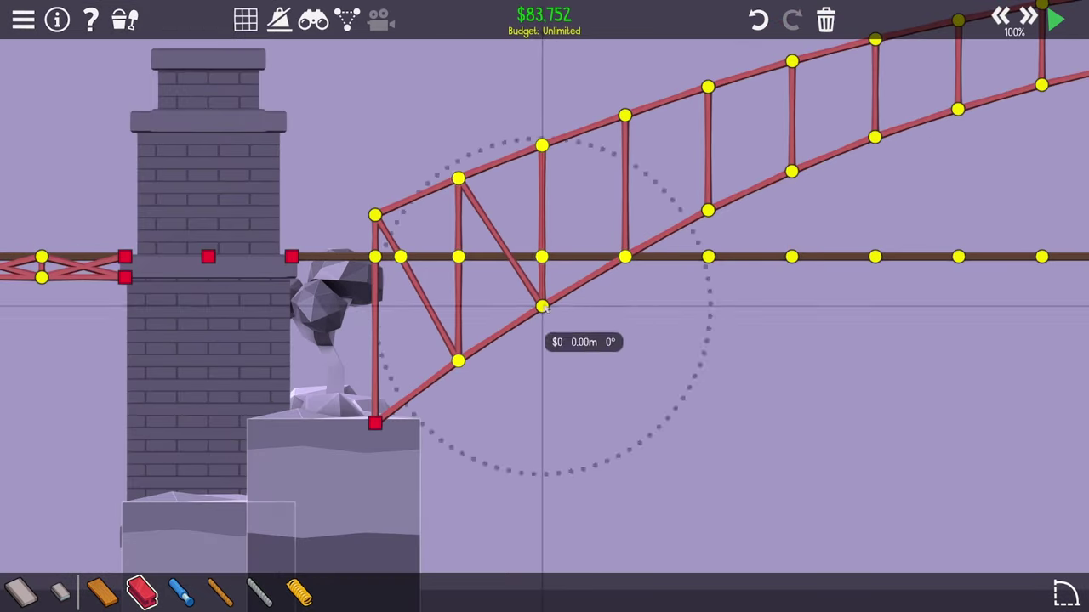
pyautogui.scroll(3, 317, 418)
pyautogui.click(506, 254)
pyautogui.moveTo(432, 111); pyautogui.dragTo(522, 252)
pyautogui.press('Delete')
# - Continue the diagonal steel bracing through the remaining panels to the last one near the crown
pyautogui.moveTo(522, 252); pyautogui.dragTo(580, 341)
pyautogui.scroll(-3, 523, 255)
pyautogui.moveTo(521, 302)
pyautogui.mouseDown()
pyautogui.moveTo(550, 260)
pyautogui.moveTo(522, 191)
pyautogui.mouseUp()
pyautogui.moveTo(587, 171)
pyautogui.mouseDown()
pyautogui.moveTo(603, 198)
pyautogui.moveTo(415, 264)
pyautogui.moveTo(561, 182)
pyautogui.moveTo(694, 184)
pyautogui.mouseUp()
pyautogui.scroll(-2, 603, 198)
pyautogui.moveTo(694, 148); pyautogui.dragTo(742, 183)
pyautogui.scroll(-3, 539, 402)
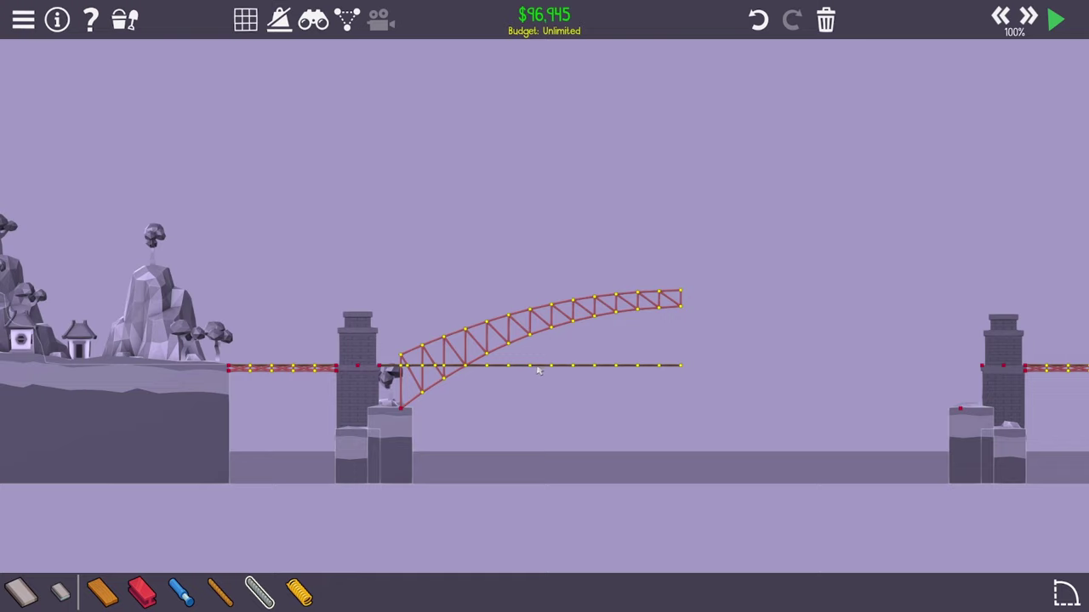
pyautogui.scroll(2, 538, 369)
pyautogui.scroll(2, 463, 362)
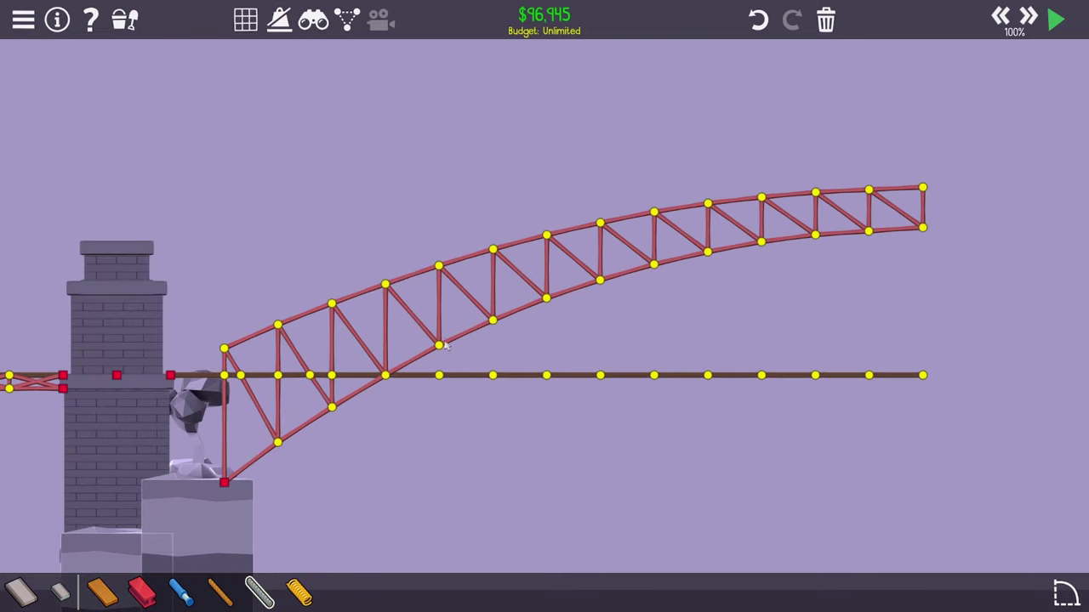
# - Hang eight cables from the lower arch chord to the deck joints, then select the whole left half
pyautogui.moveTo(439, 346); pyautogui.dragTo(439, 375)
pyautogui.moveTo(493, 319); pyautogui.dragTo(492, 375)
pyautogui.moveTo(546, 298); pyautogui.dragTo(546, 375)
pyautogui.moveTo(599, 280); pyautogui.dragTo(600, 375)
pyautogui.moveTo(653, 265); pyautogui.dragTo(653, 375)
pyautogui.moveTo(707, 252); pyautogui.dragTo(712, 367)
pyautogui.moveTo(760, 247); pyautogui.dragTo(761, 375)
pyautogui.moveTo(815, 236)
pyautogui.mouseDown()
pyautogui.moveTo(825, 364)
pyautogui.moveTo(815, 375)
pyautogui.mouseUp()
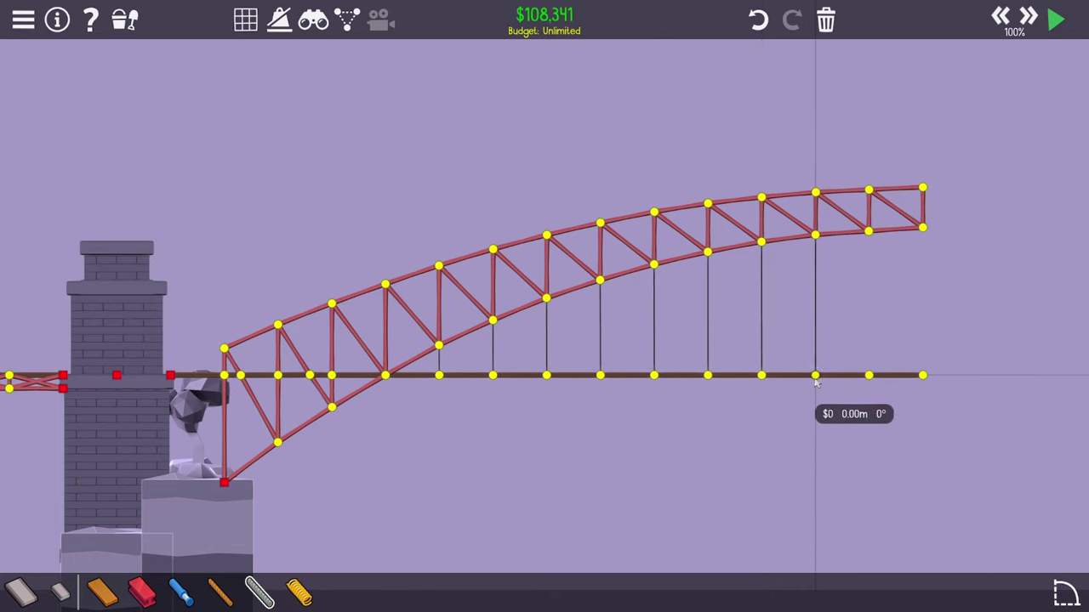
pyautogui.scroll(-5, 868, 274)
pyautogui.moveTo(710, 500)
pyautogui.mouseDown()
pyautogui.moveTo(510, 340)
pyautogui.moveTo(339, 285)
pyautogui.moveTo(353, 287)
pyautogui.mouseUp()
# - Copy and paste the left half, flip it horizontally, and set it against the right pier
pyautogui.hotkey('ctrl', 'c')
pyautogui.hotkey('ctrl', 'v')
pyautogui.click(484, 91)
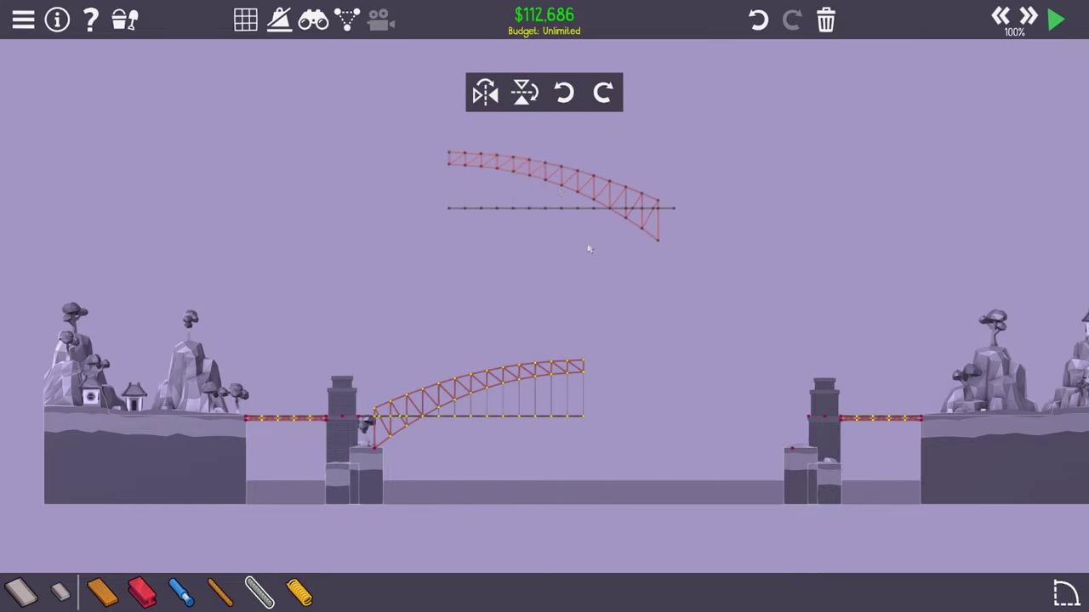
pyautogui.scroll(3, 669, 397)
pyautogui.click(721, 381)
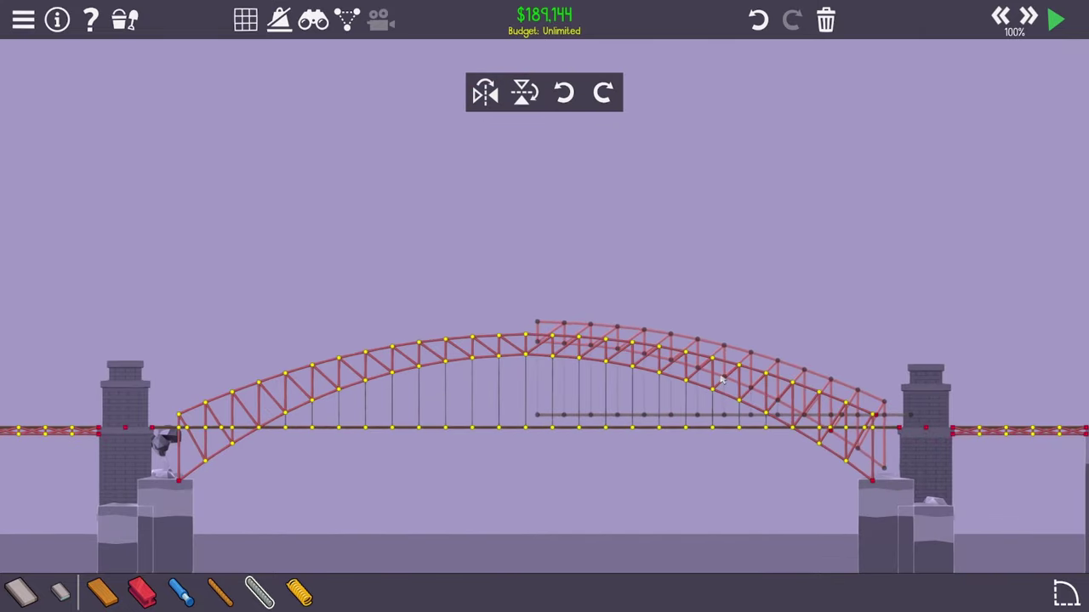
pyautogui.scroll(-3, 722, 380)
pyautogui.press('Escape')
pyautogui.scroll(3, 472, 426)
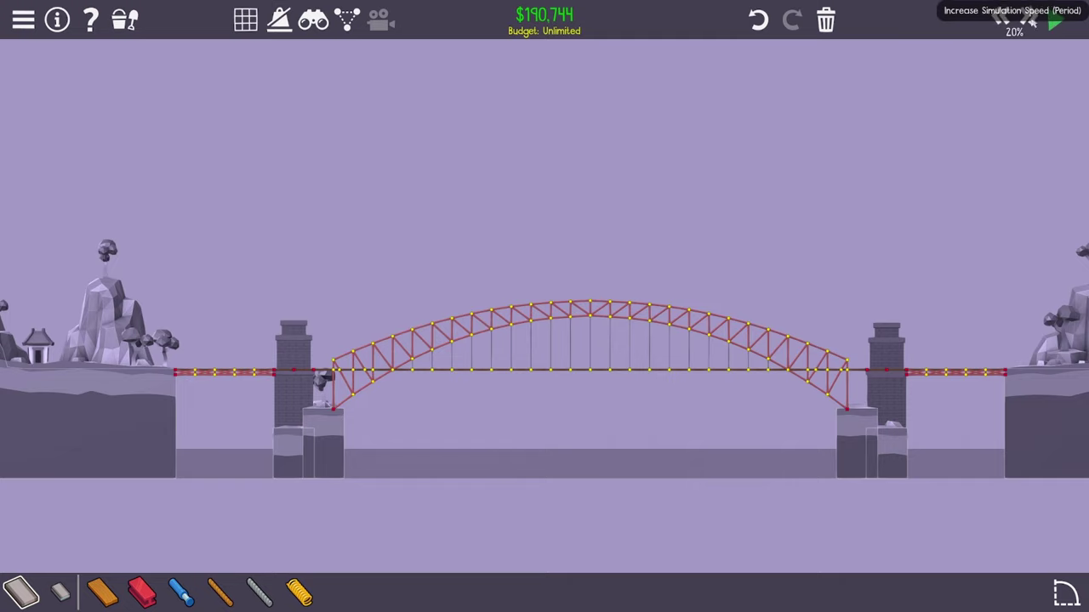
# - Run a test simulation of the finished arch bridge, then stop it once it holds
pyautogui.click(1055, 19)
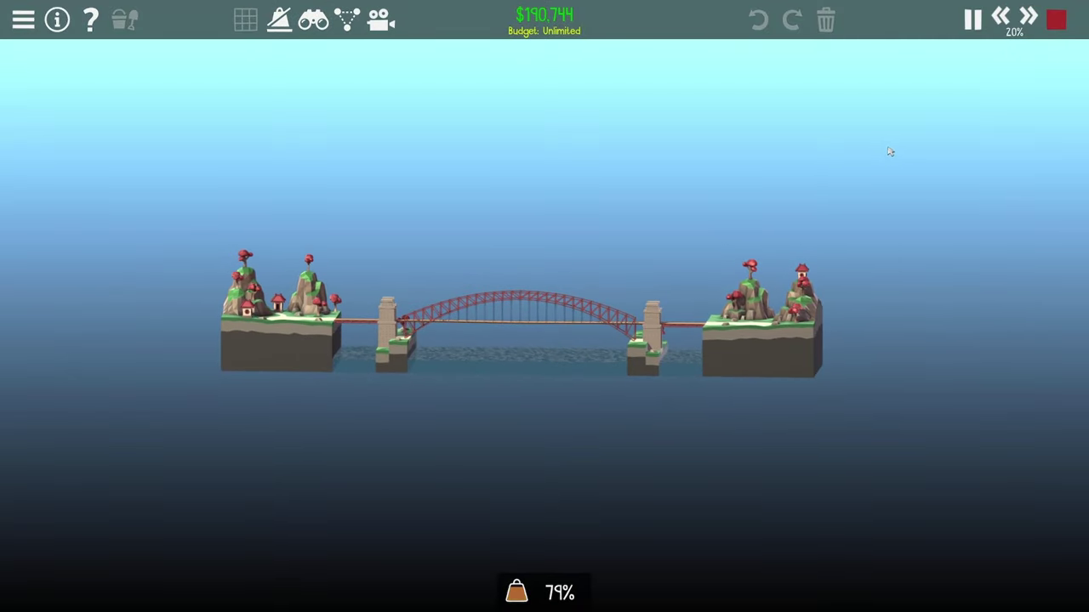
pyautogui.scroll(5, 498, 323)
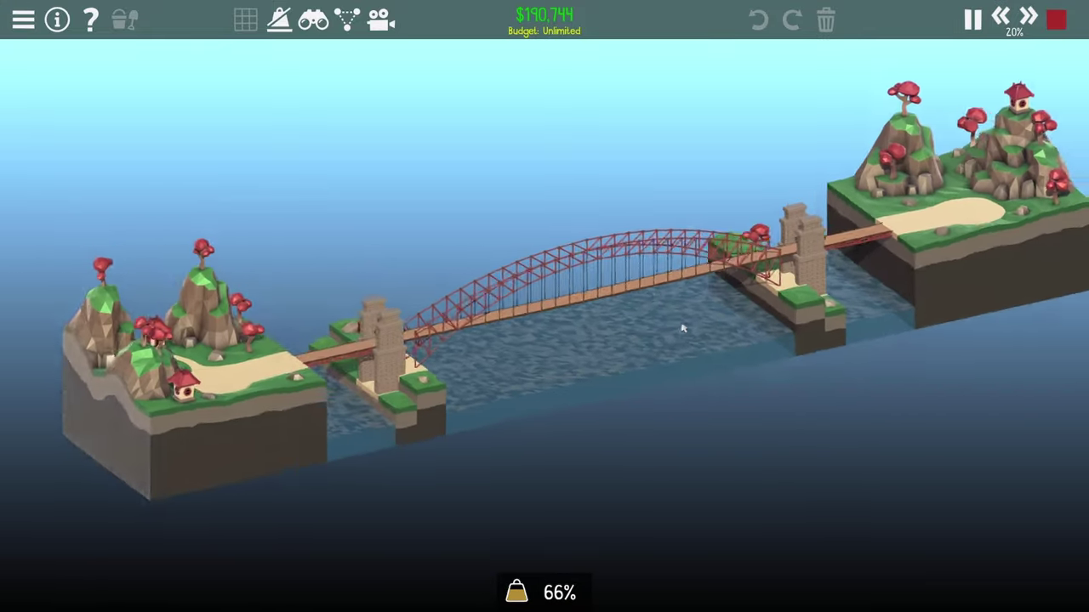
pyautogui.press('space')
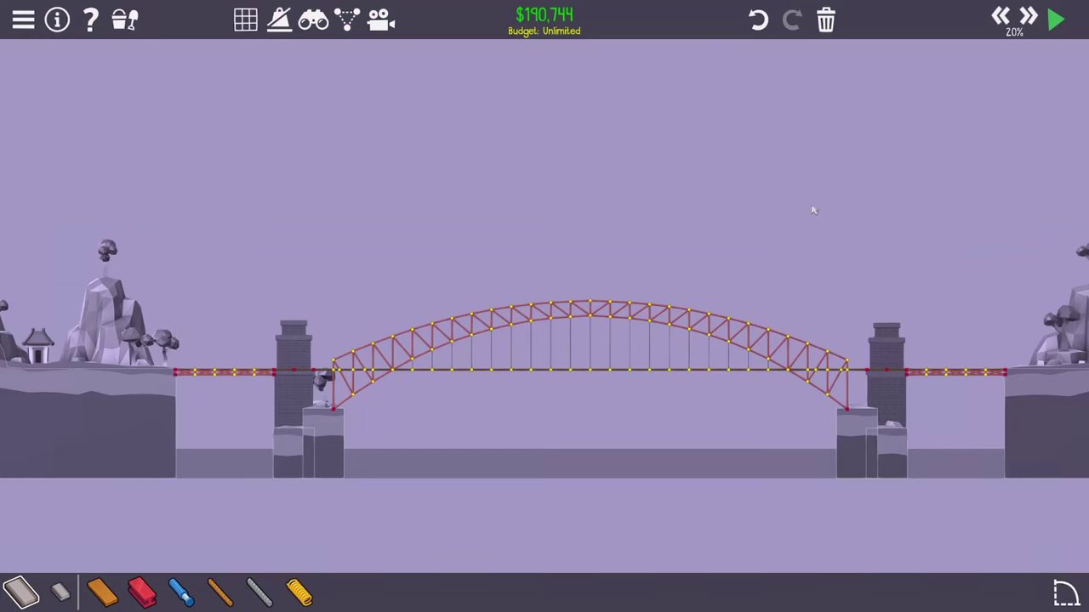
# - Raise the steamboat slightly in the water under the arch
pyautogui.scroll(-2, 323, 136)
pyautogui.scroll(4, 357, 341)
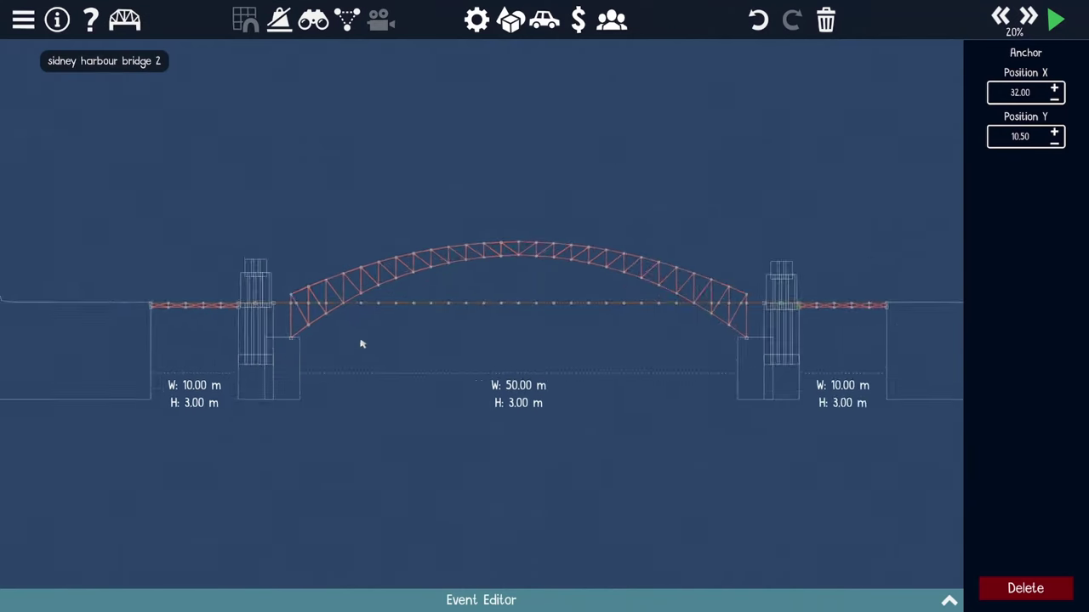
pyautogui.click(544, 20)
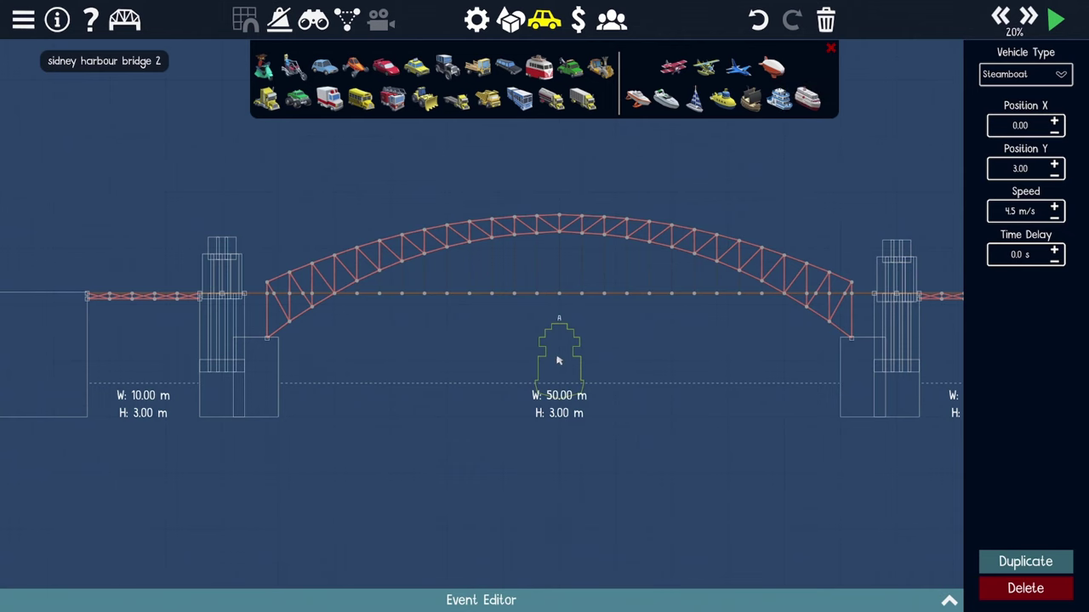
pyautogui.moveTo(558, 360); pyautogui.dragTo(558, 352)
pyautogui.scroll(-2, 558, 352)
pyautogui.scroll(6, 413, 320)
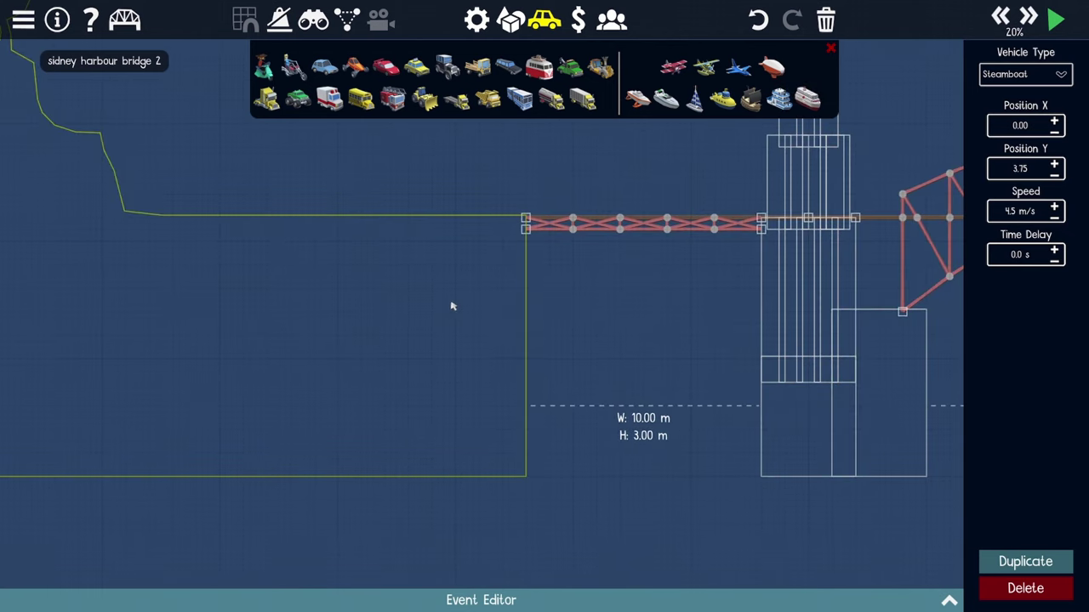
# - Add a van on the road, a show jet above the bridge and a biplane high over the arch
pyautogui.click(538, 68)
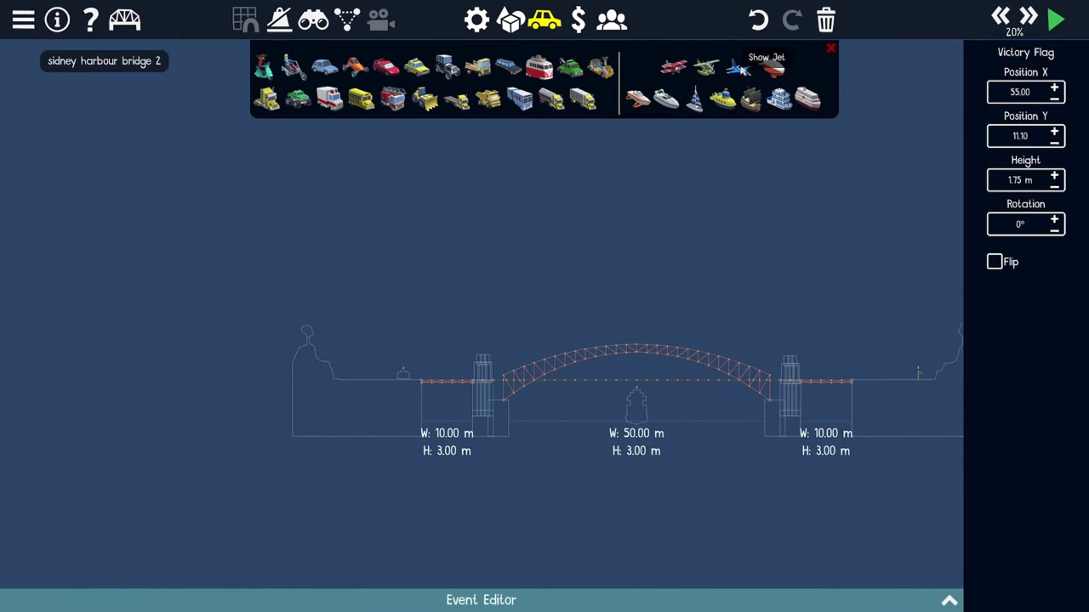
pyautogui.click(769, 68)
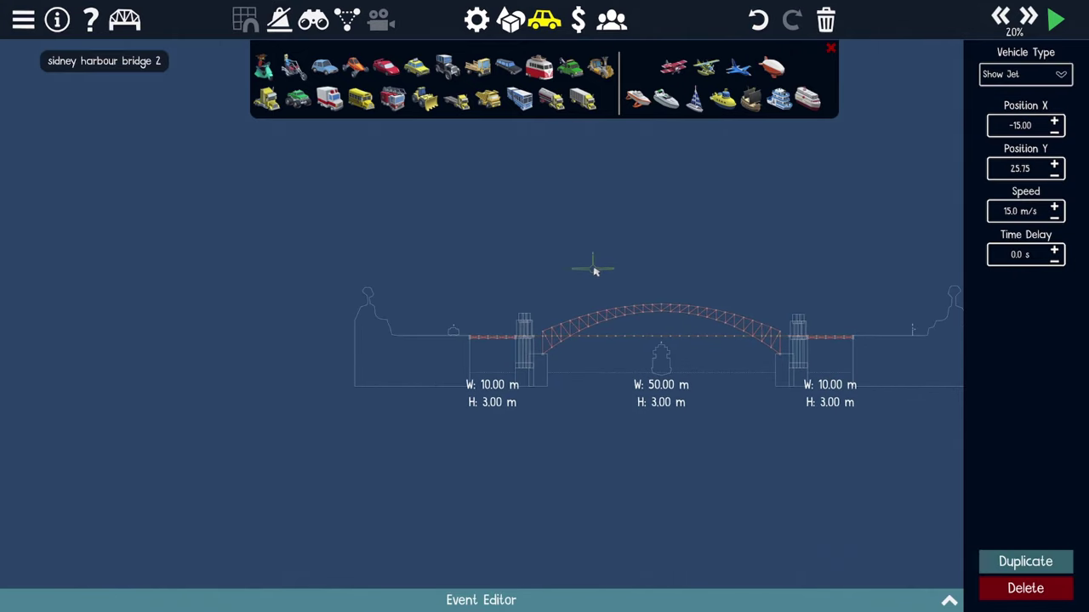
pyautogui.moveTo(594, 272); pyautogui.dragTo(580, 388)
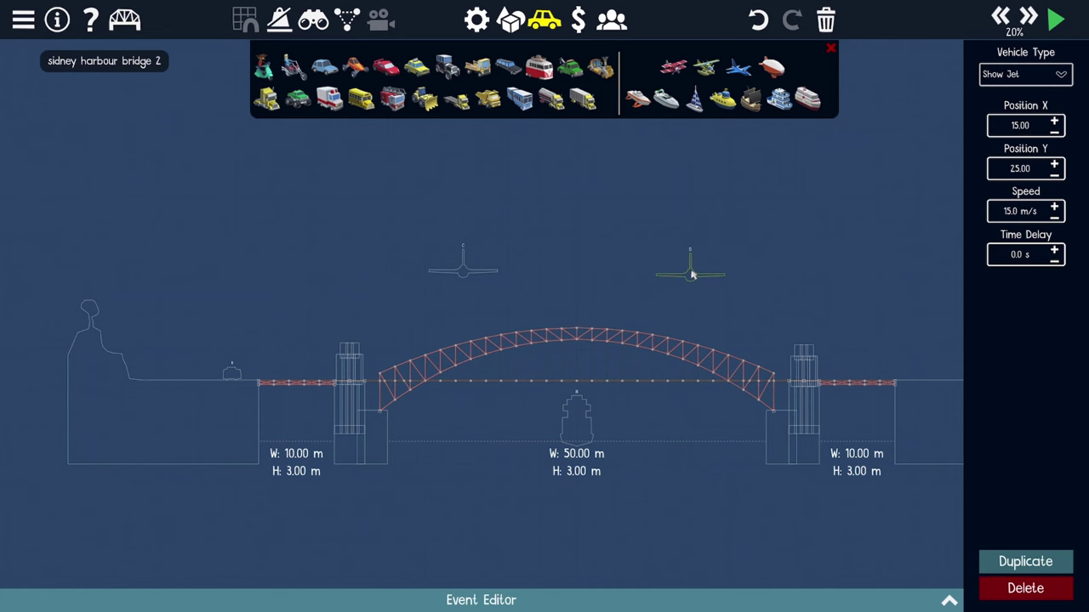
pyautogui.click(705, 68)
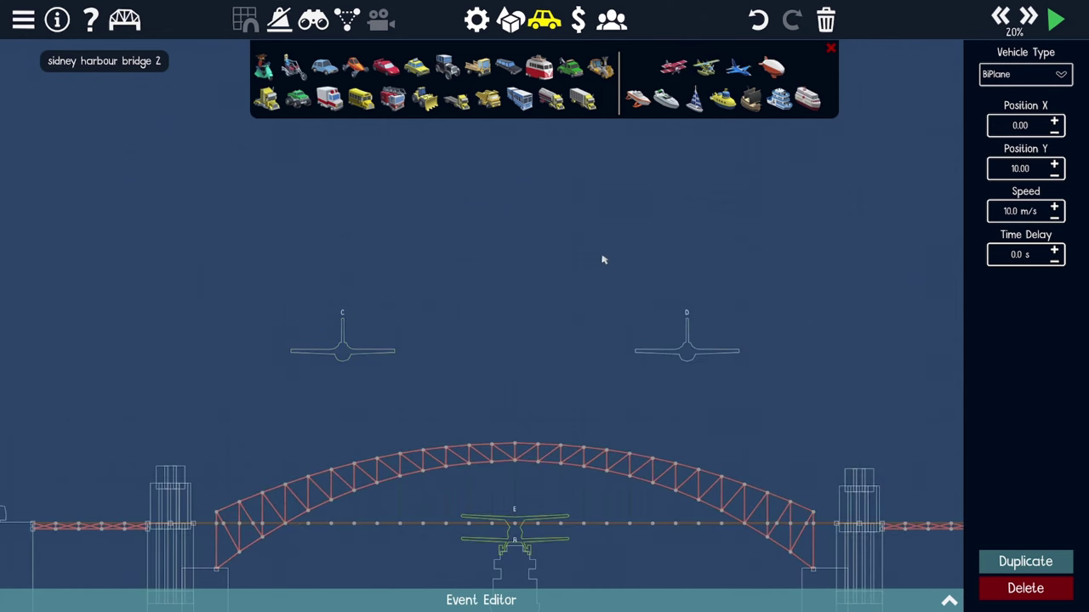
pyautogui.moveTo(506, 529)
pyautogui.mouseDown()
pyautogui.moveTo(534, 264)
pyautogui.moveTo(516, 262)
pyautogui.mouseUp()
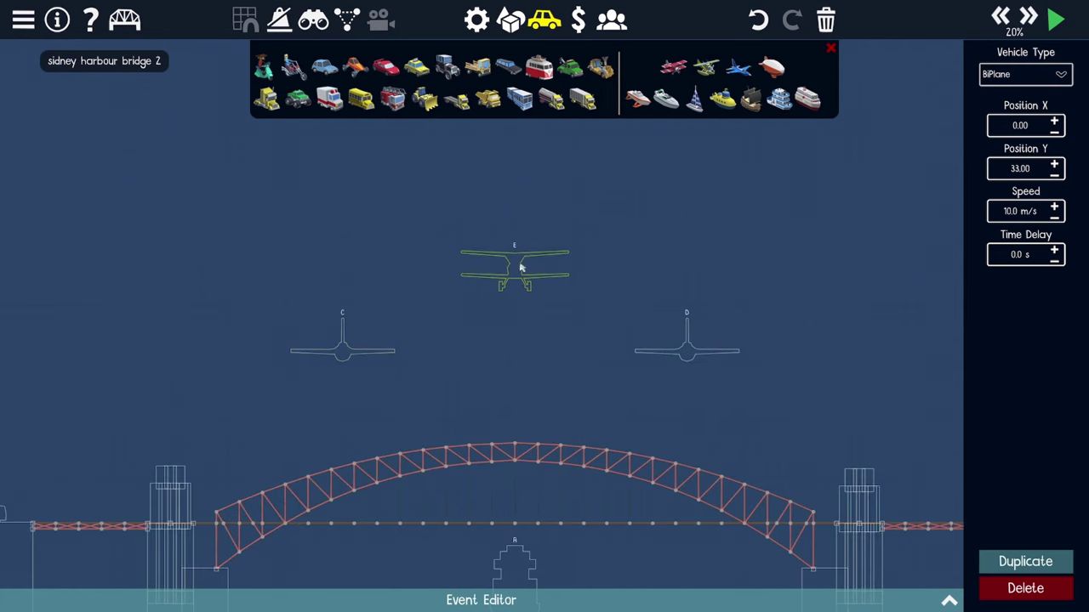
pyautogui.scroll(-3, 558, 306)
# - Check the Sandbox Settings theme, keeping Serenity Valley, and close the settings
pyautogui.click(830, 48)
pyautogui.scroll(-2, 678, 240)
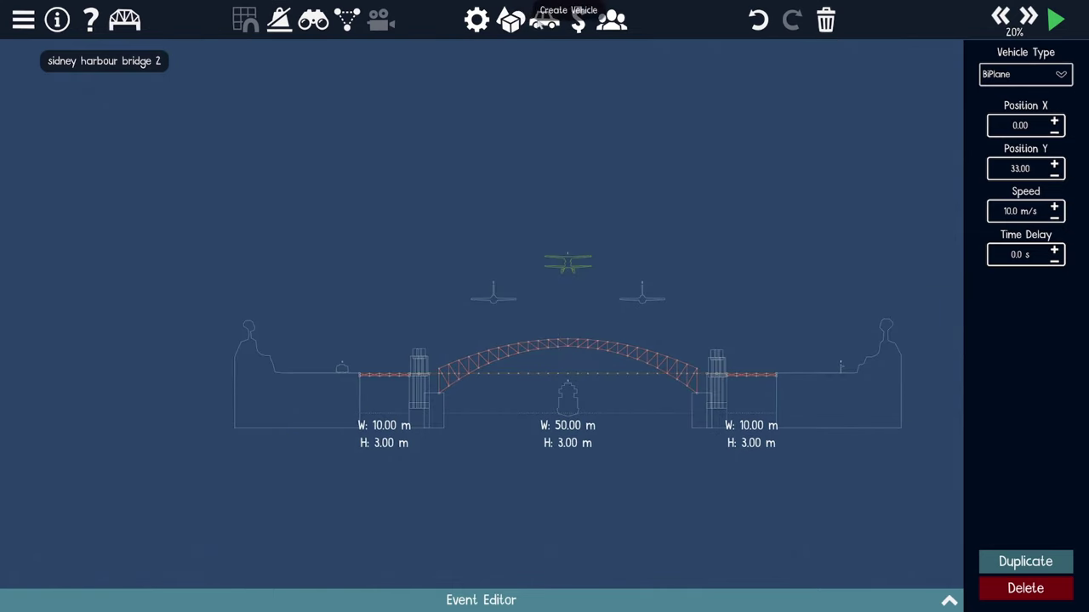
pyautogui.click(481, 26)
pyautogui.click(532, 82)
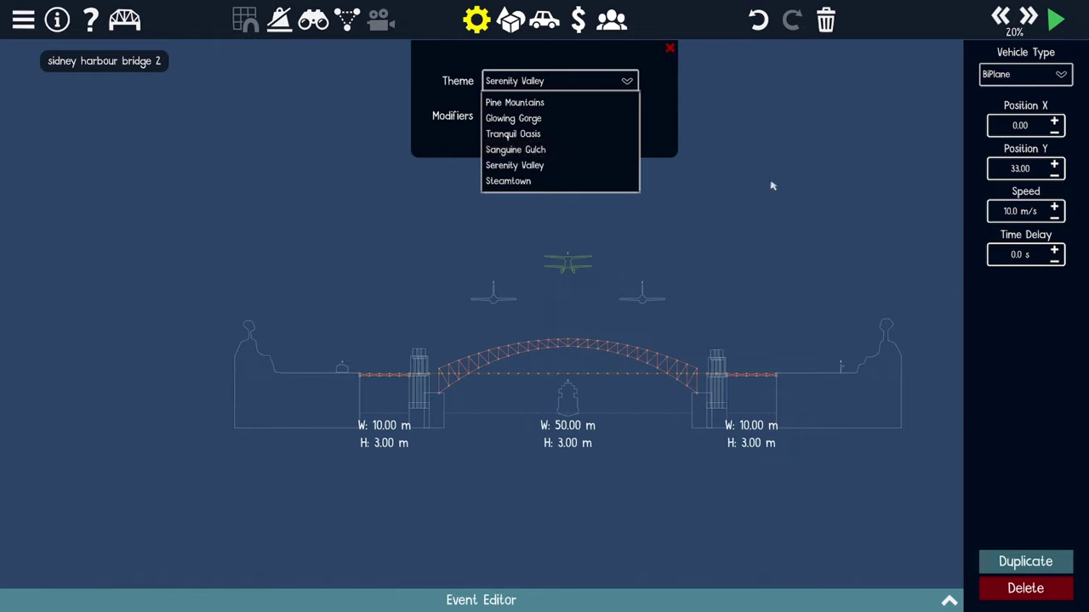
pyautogui.click(667, 177)
pyautogui.click(671, 49)
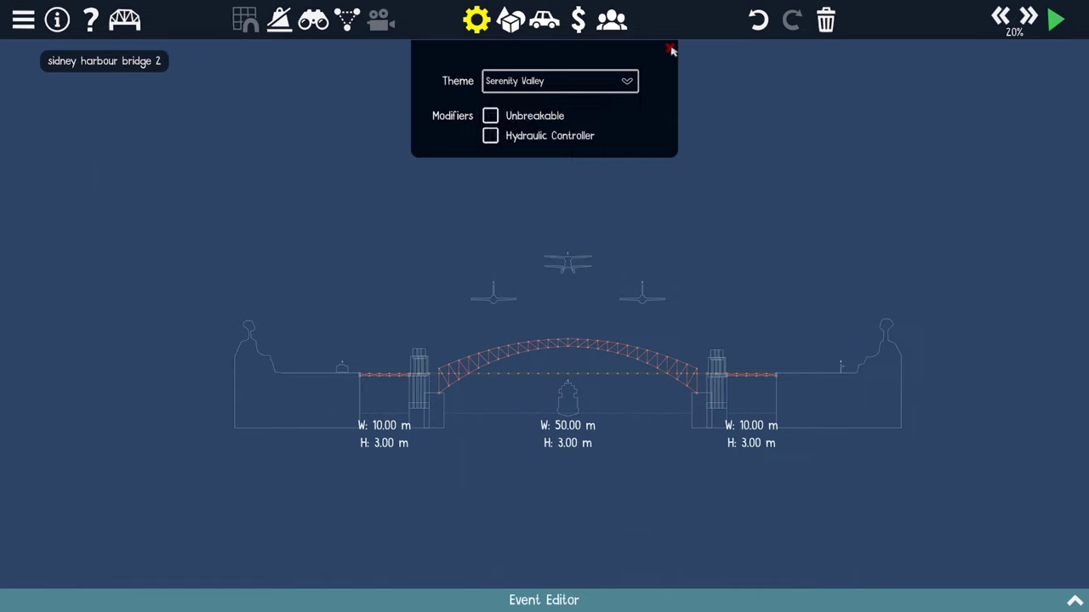
pyautogui.click(670, 49)
pyautogui.click(125, 18)
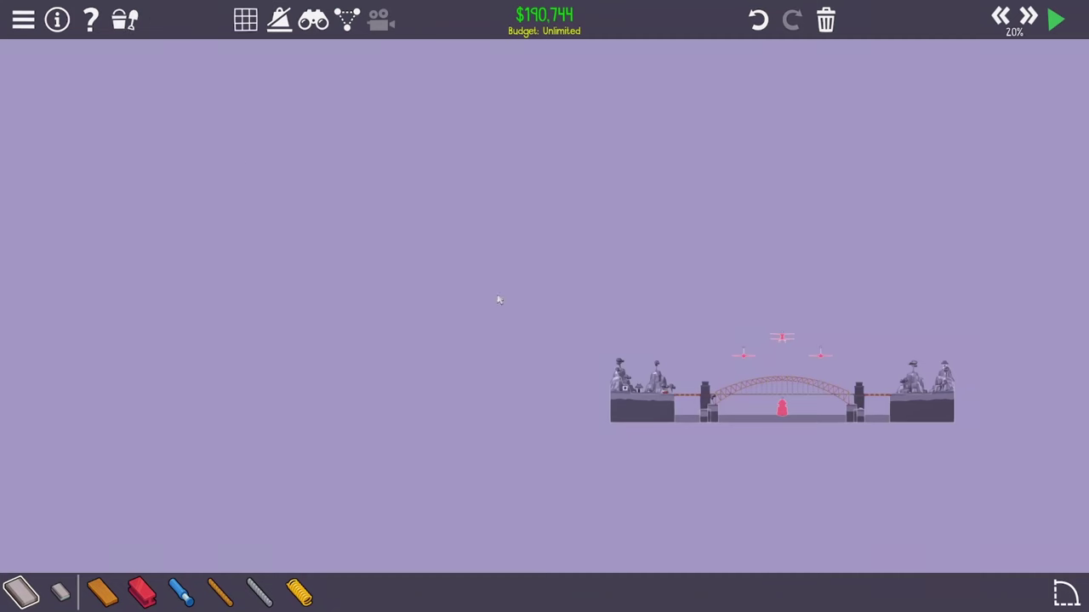
pyautogui.scroll(3, 346, 343)
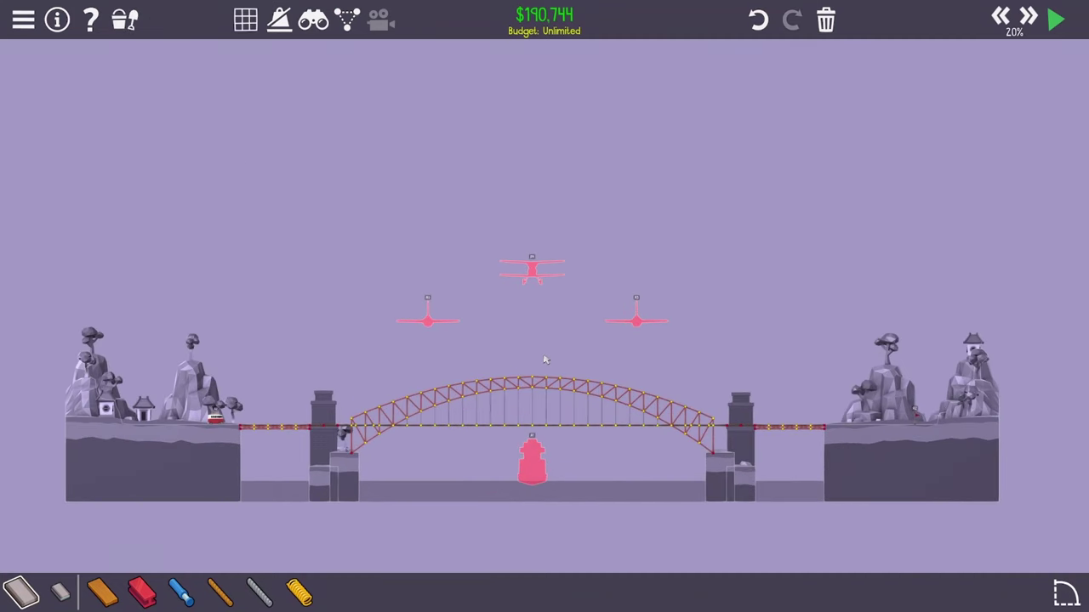
pyautogui.click(1055, 18)
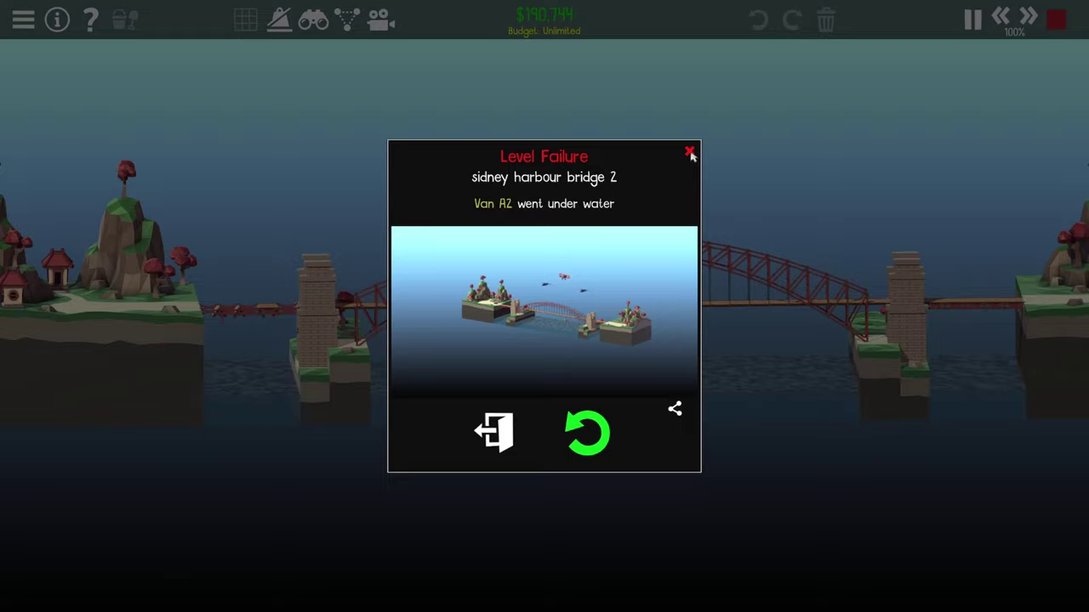
pyautogui.click(689, 153)
# - Switch to the sandbox layout editor and select the lower anchor at the left bank
pyautogui.scroll(5, 527, 381)
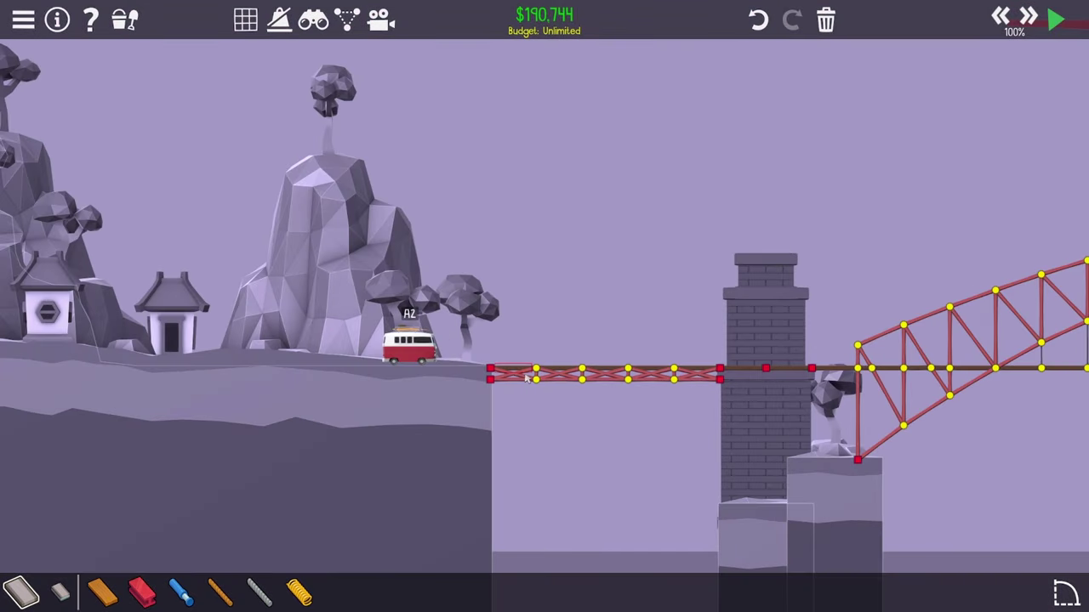
pyautogui.scroll(3, 527, 380)
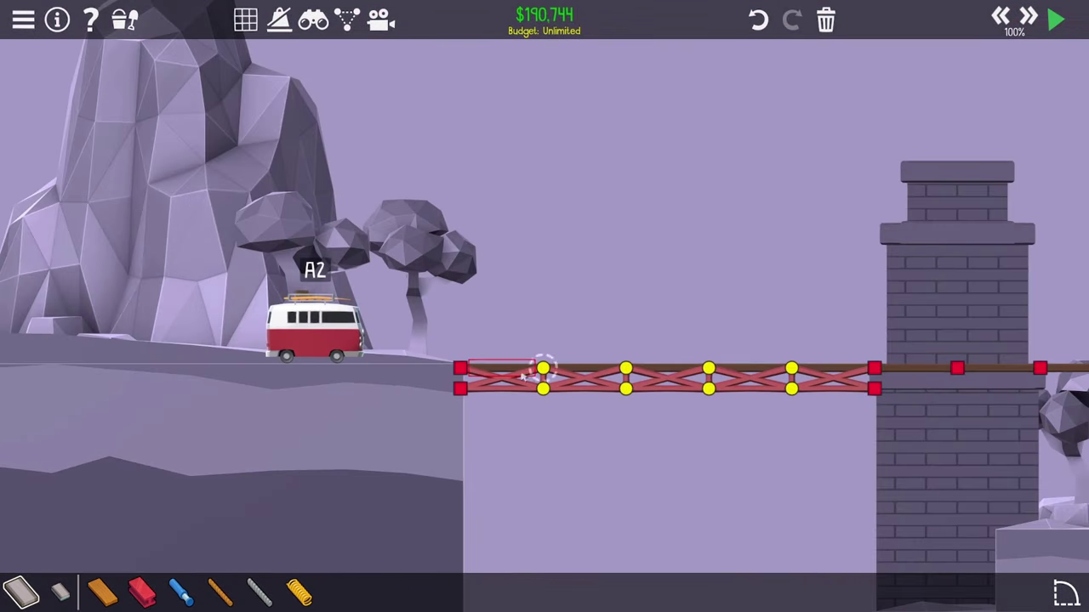
pyautogui.scroll(2, 522, 376)
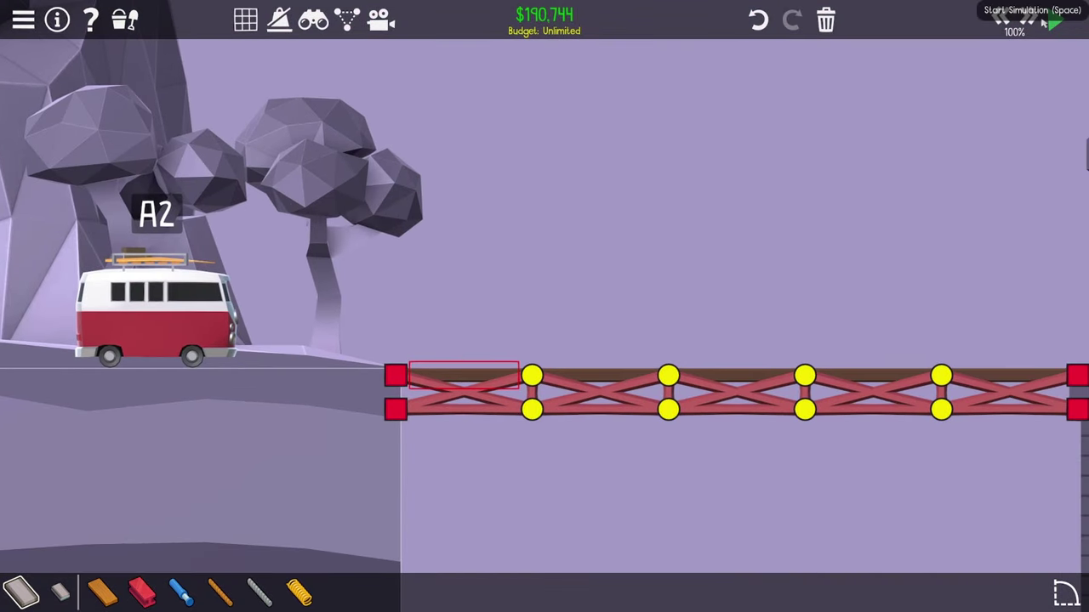
pyautogui.click(124, 19)
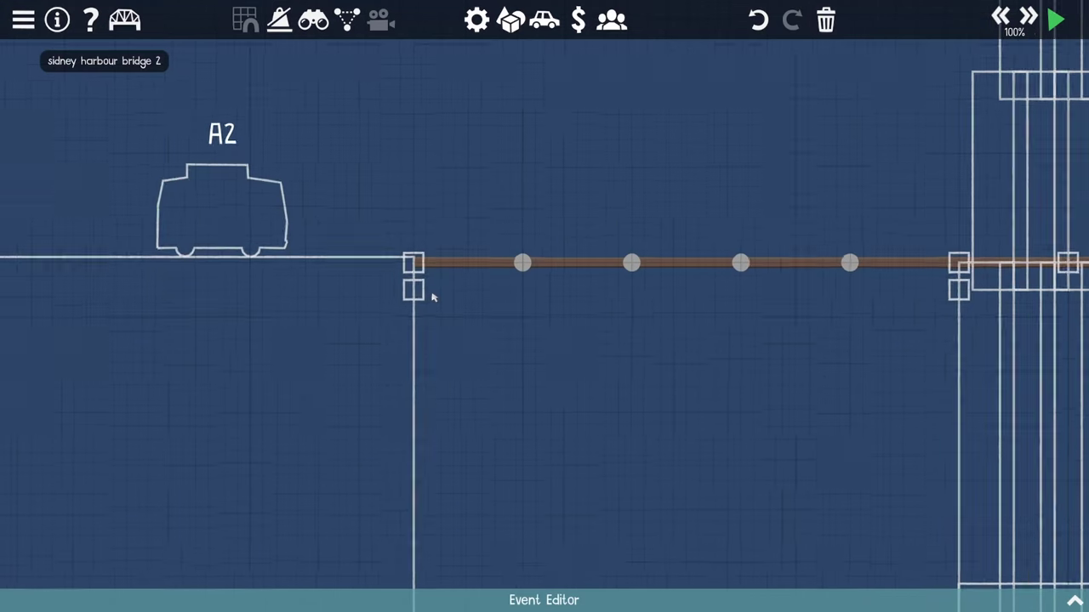
pyautogui.scroll(2, 426, 294)
pyautogui.click(405, 300)
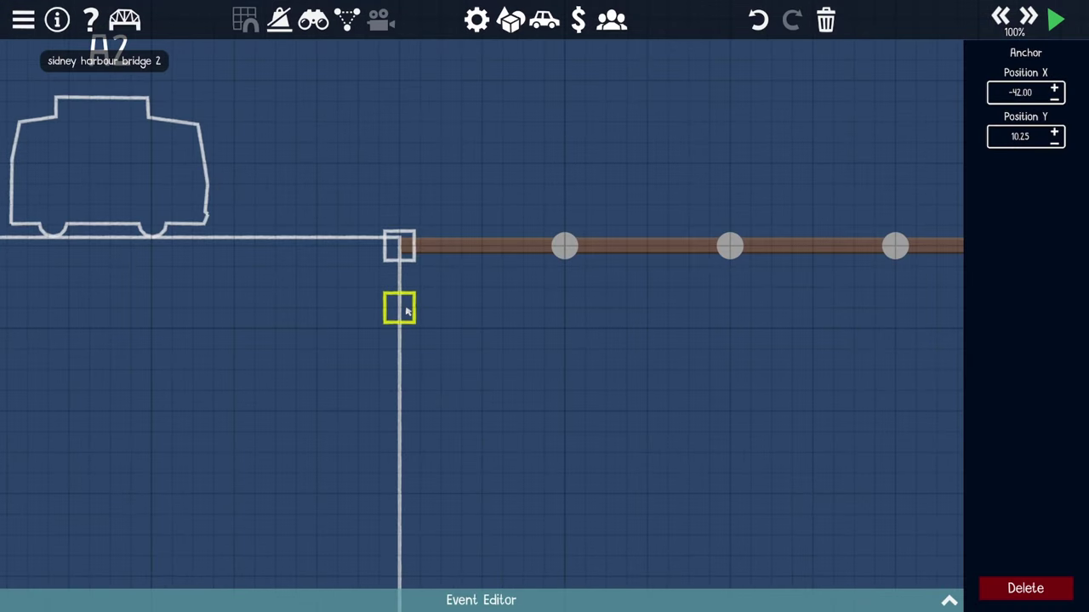
# - Move the lower anchors by the left tower and on the right one grid step each
pyautogui.scroll(-3, 510, 340)
pyautogui.scroll(3, 535, 304)
pyautogui.click(522, 213)
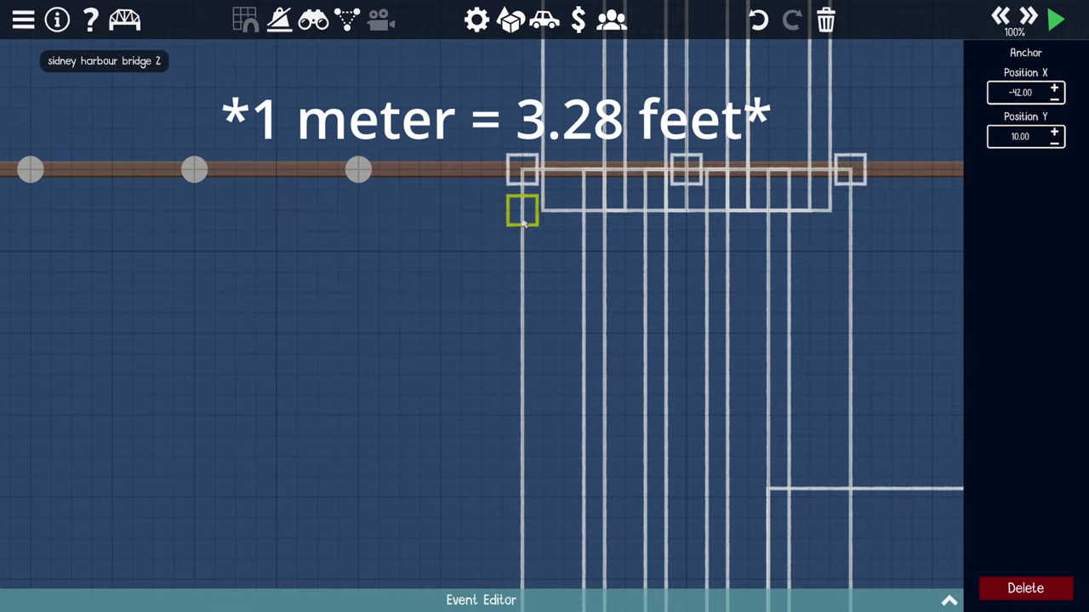
pyautogui.moveTo(522, 254); pyautogui.dragTo(522, 265)
pyautogui.scroll(-5, 527, 280)
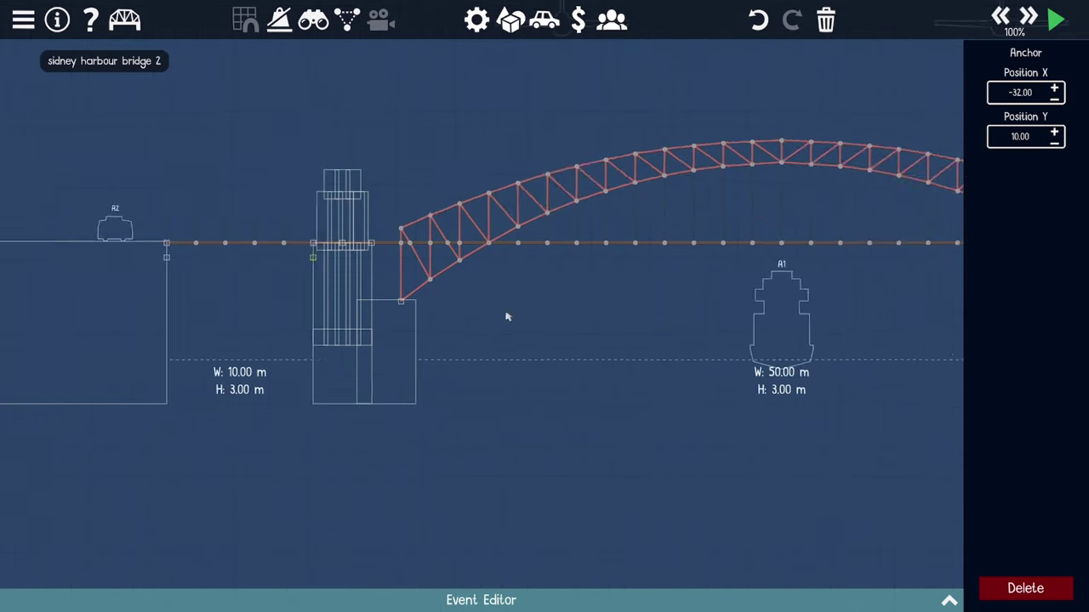
pyautogui.scroll(5, 766, 229)
pyautogui.moveTo(575, 236); pyautogui.dragTo(576, 250)
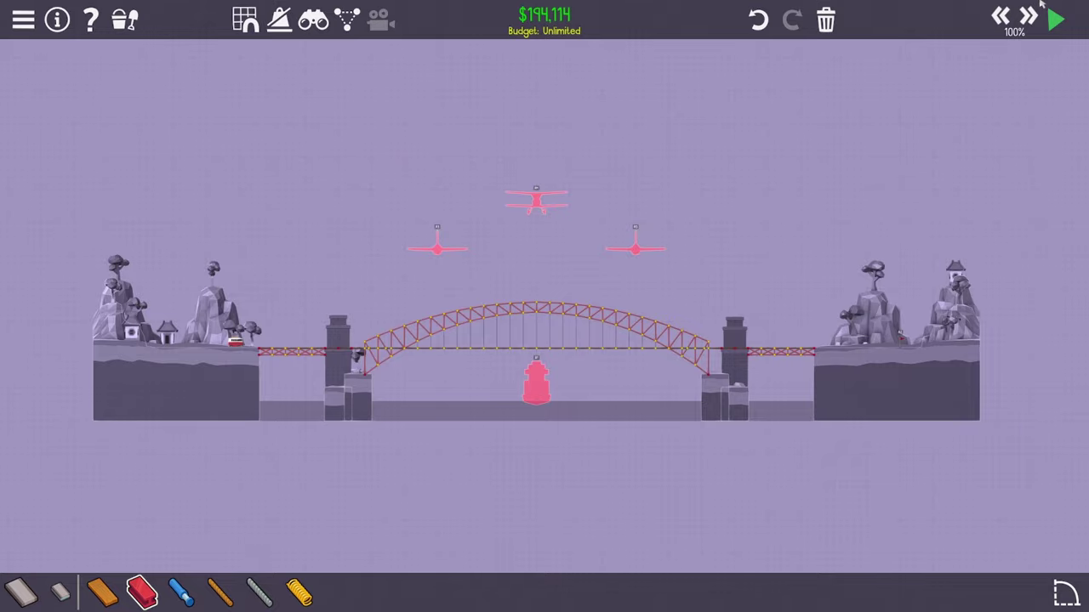
# - Rerun the simulation with the stress view on until the level completes, then dismiss the result
pyautogui.click(1055, 18)
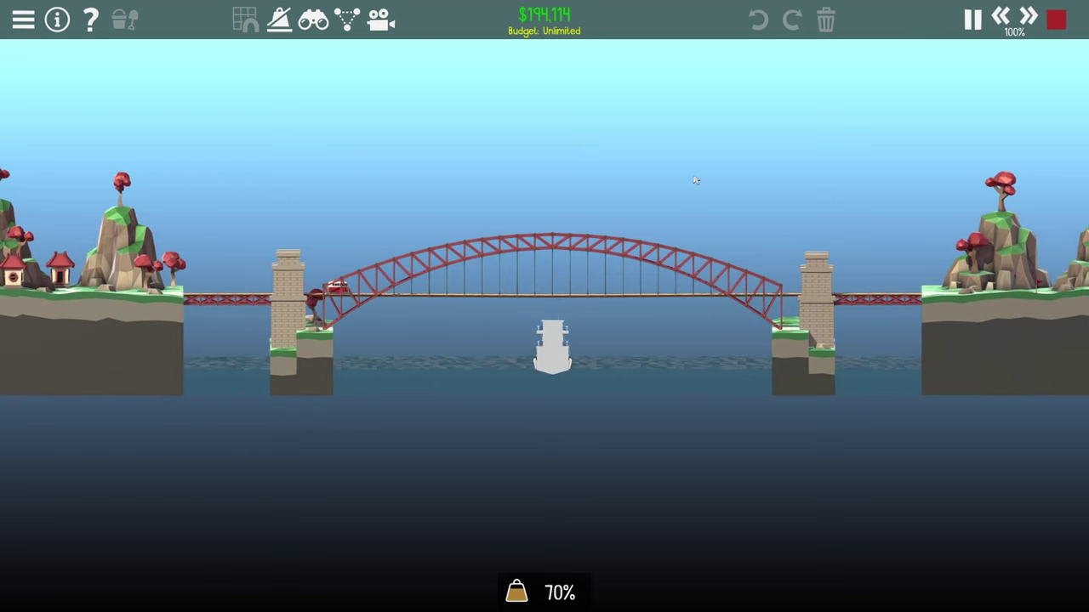
pyautogui.click(280, 21)
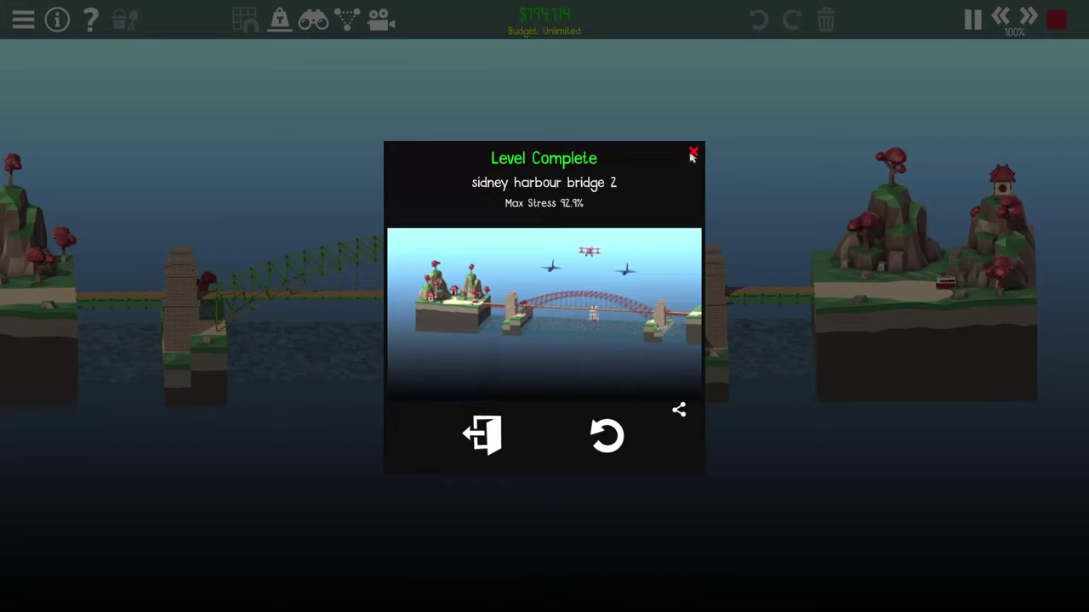
pyautogui.click(692, 151)
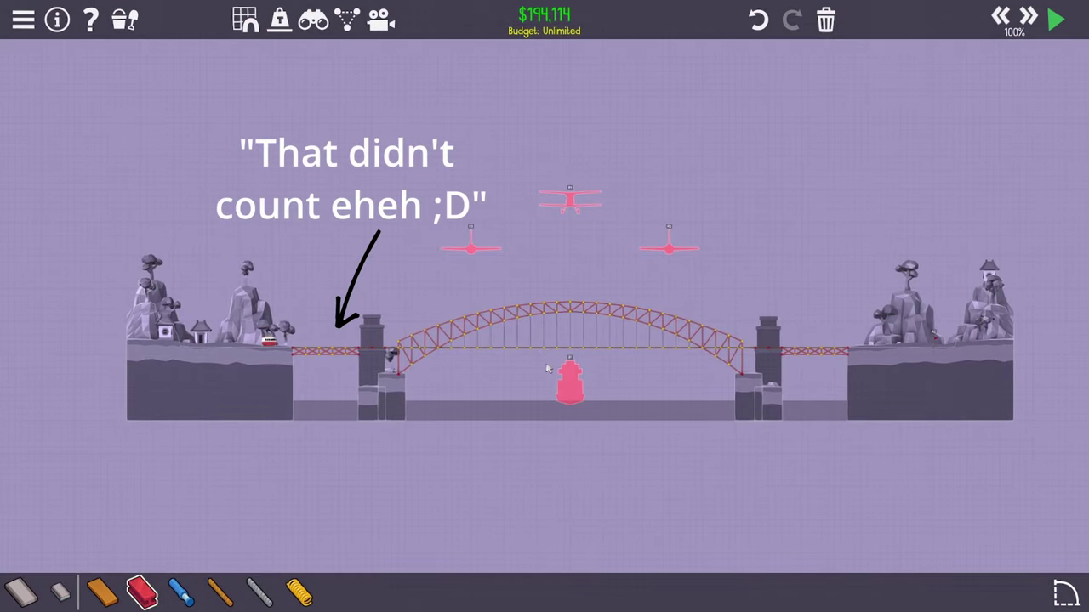
# - Pan the view slightly and start a 20% speed run to watch the van, biplane and jets
pyautogui.moveTo(548, 368); pyautogui.dragTo(578, 355)
pyautogui.press('space')
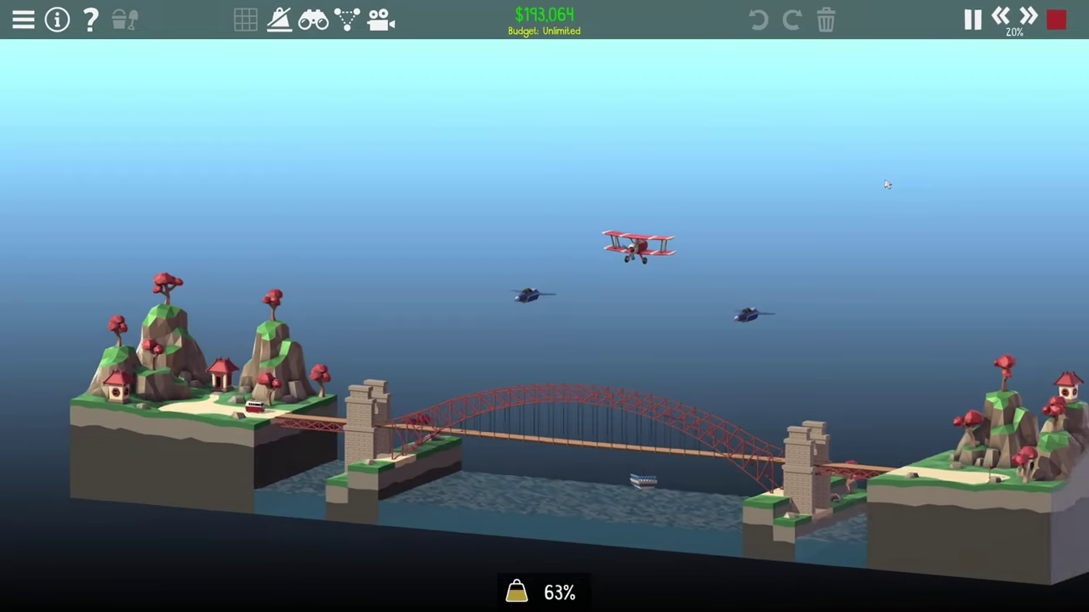